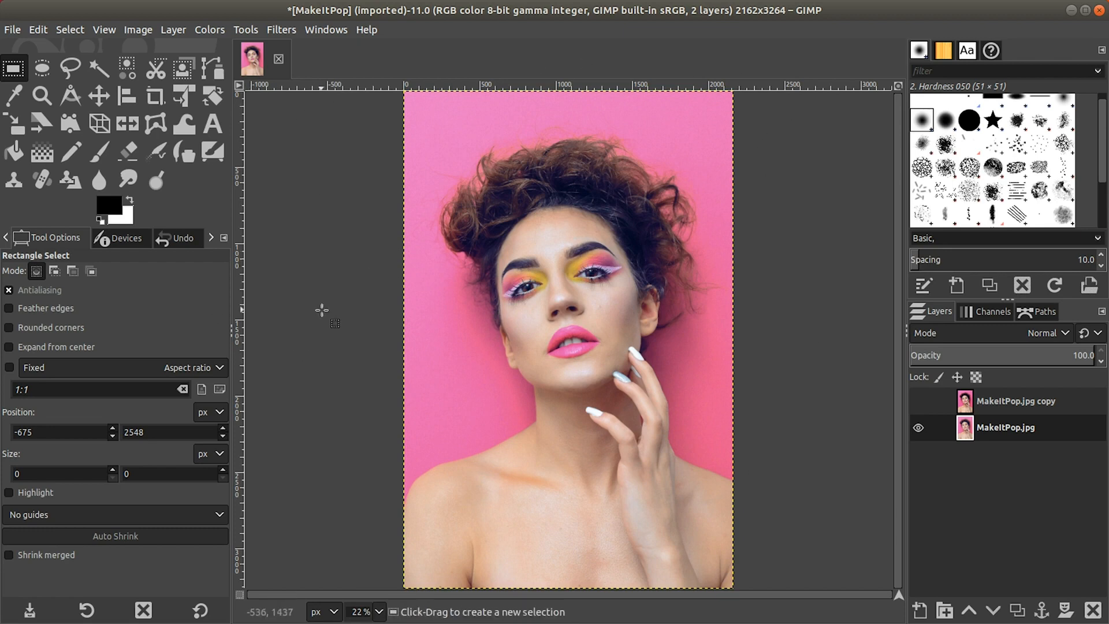
Step: Check the window options for whether Single-Window Mode is enabled
{"action": "left_click", "coordinate": [327, 30]}
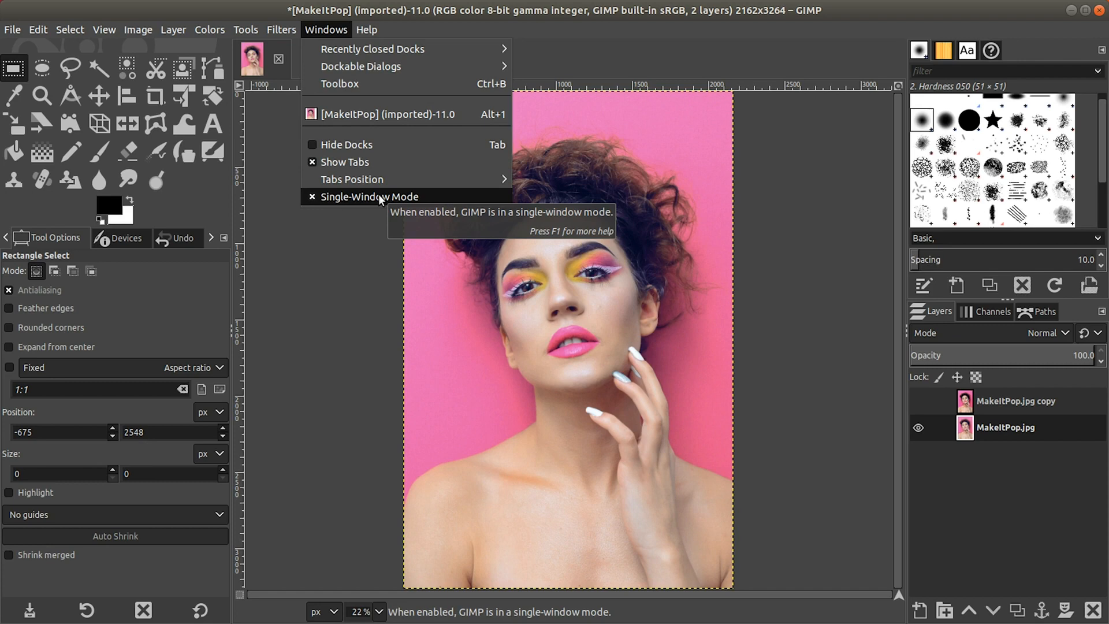
{"action": "left_click", "coordinate": [581, 18]}
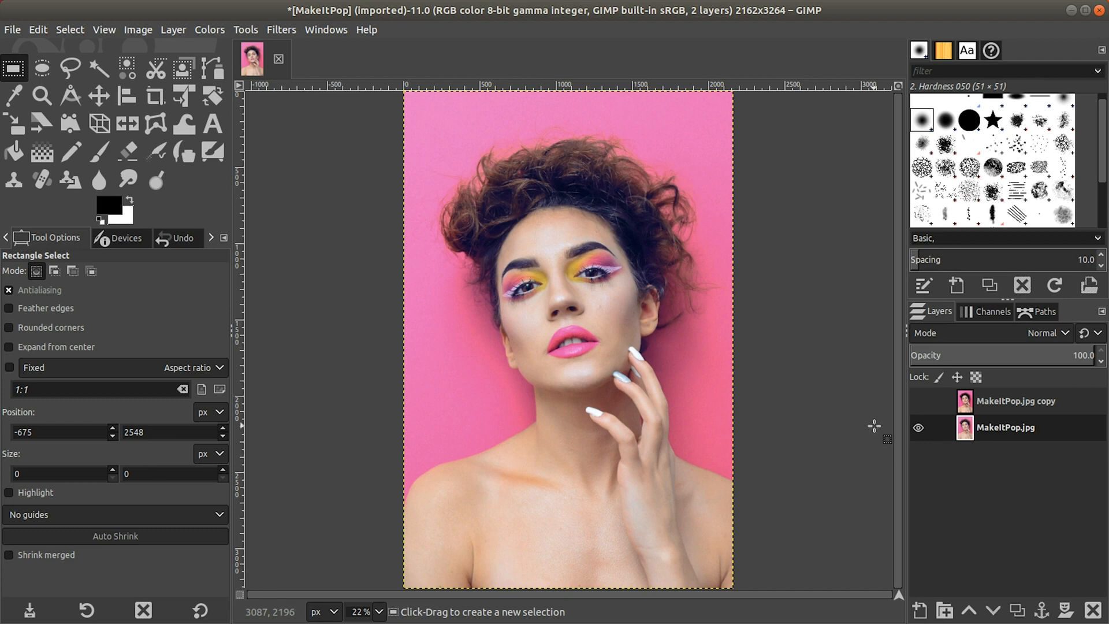
Step: Toggle the visibility of the MakeItPop.jpg copy layer to compare it with the original, leaving the copy hidden
{"action": "left_click", "coordinate": [919, 401]}
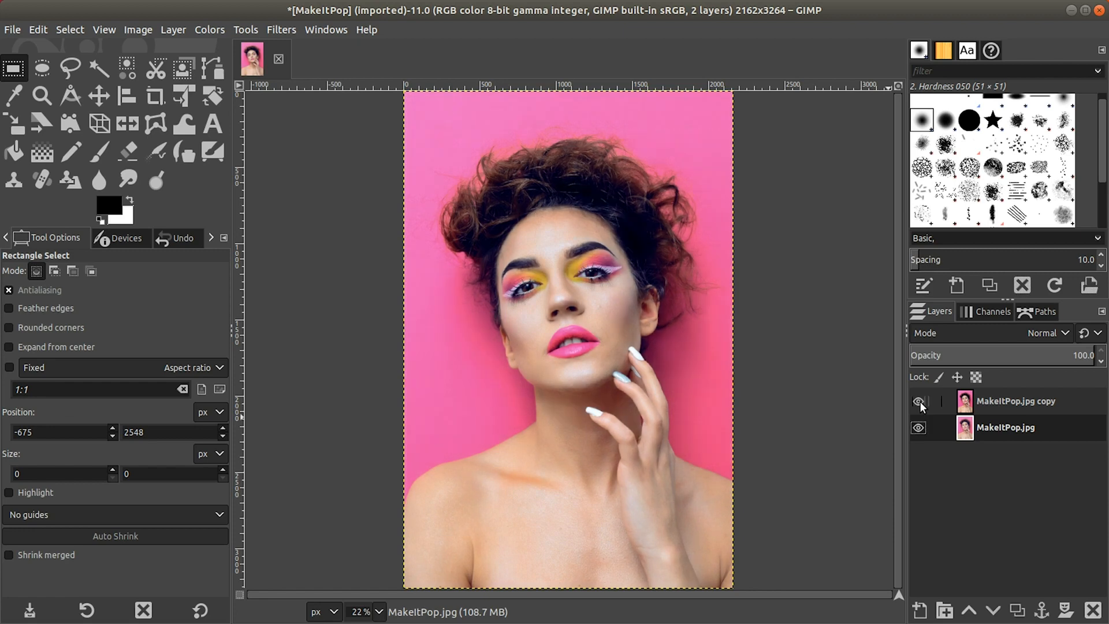
{"action": "left_click", "coordinate": [919, 401]}
{"action": "left_click", "coordinate": [919, 401]}
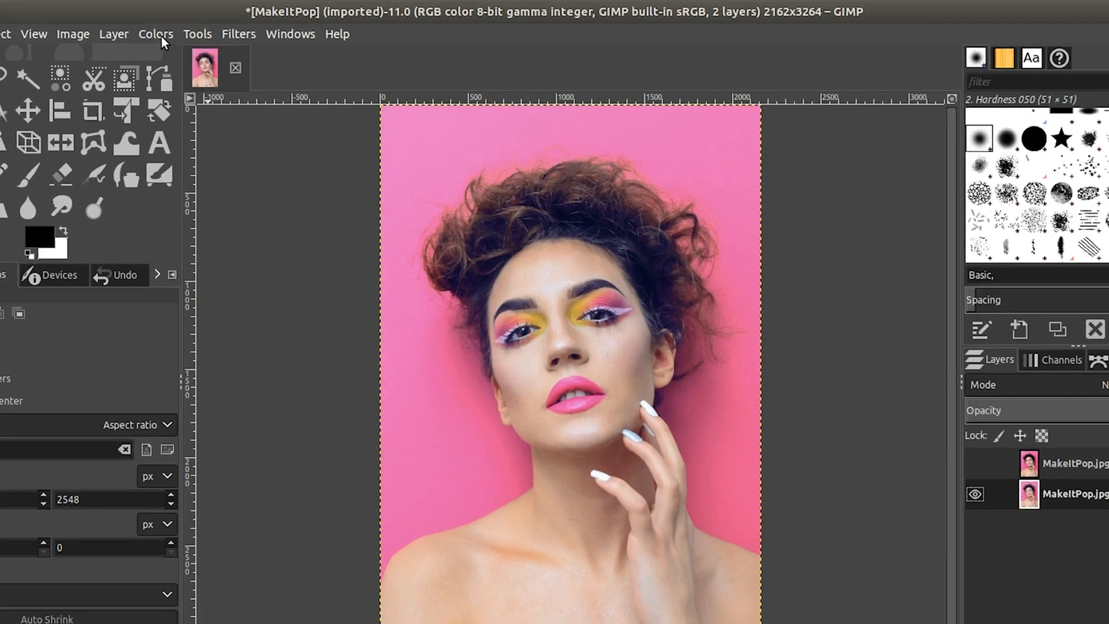
Step: Open the Levels adjustment for the MakeItPop.jpg layer and place its dialog clear of the portrait
{"action": "left_click", "coordinate": [209, 29]}
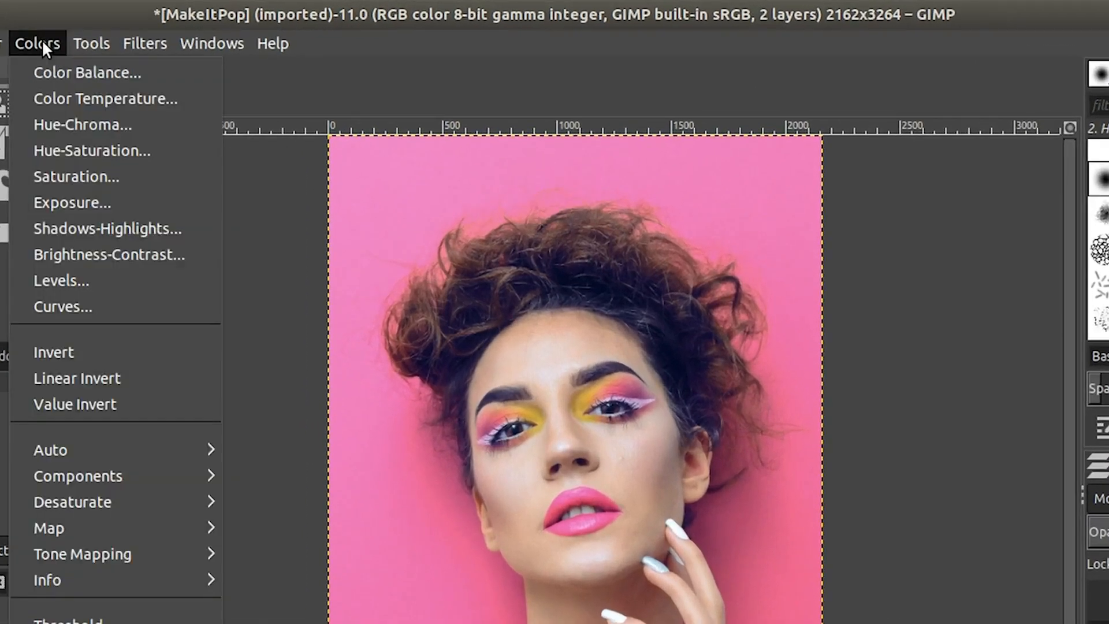
{"action": "left_click", "coordinate": [67, 281]}
{"action": "left_click_drag", "start_coordinate": [133, 112], "coordinate": [165, 183]}
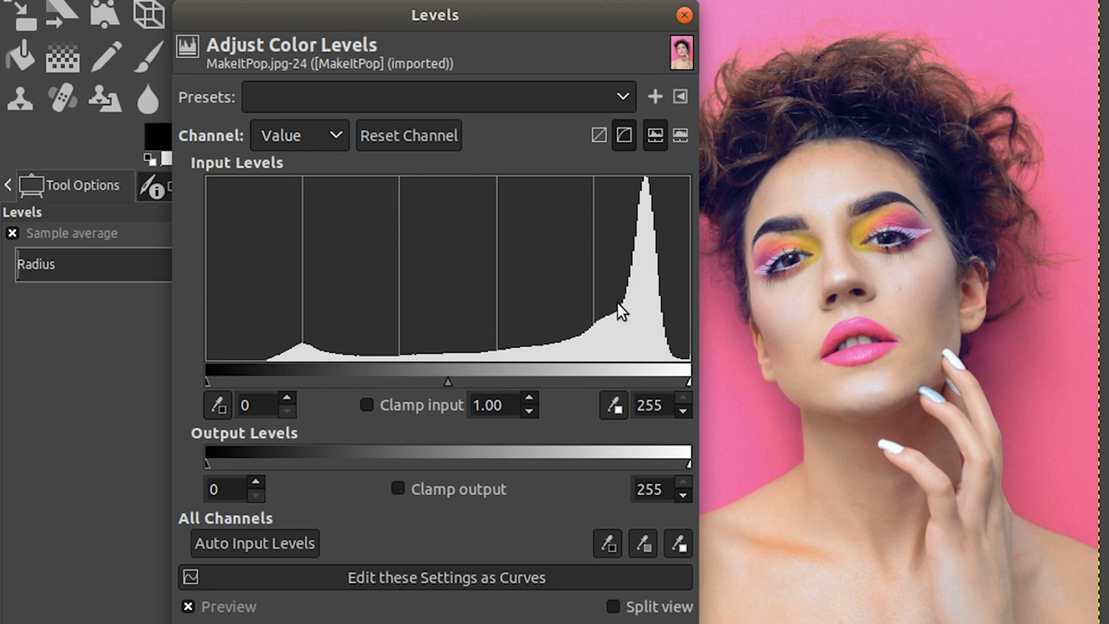
Step: Compare the logarithmic and linear histograms in the Levels adjustment, ending on the linear one
{"action": "left_click", "coordinate": [681, 136]}
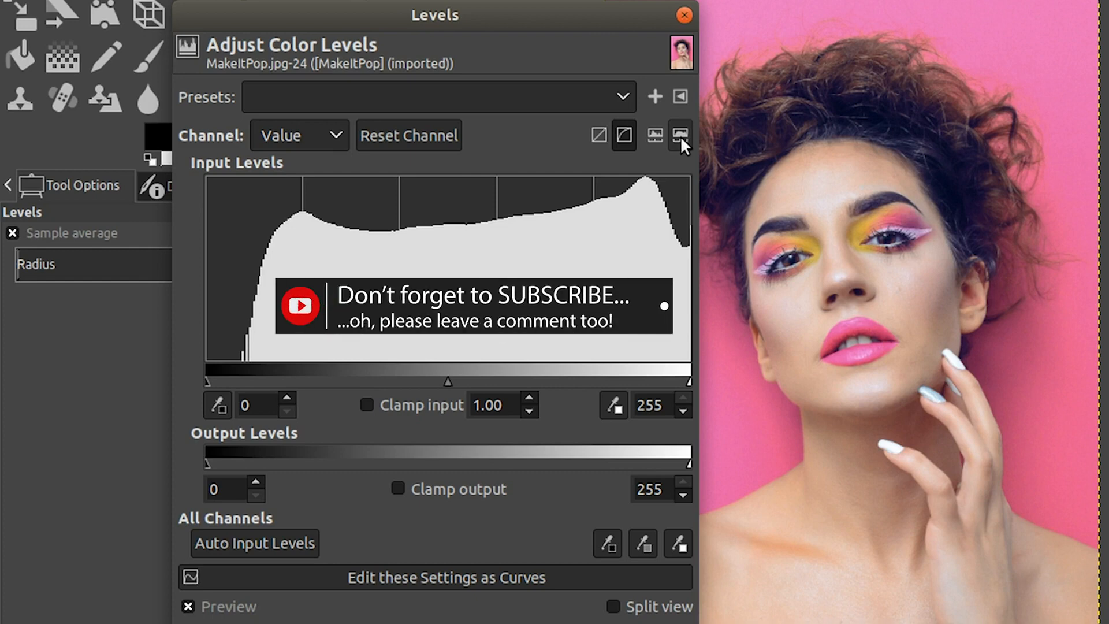
{"action": "left_click", "coordinate": [657, 132]}
{"action": "left_click", "coordinate": [686, 134]}
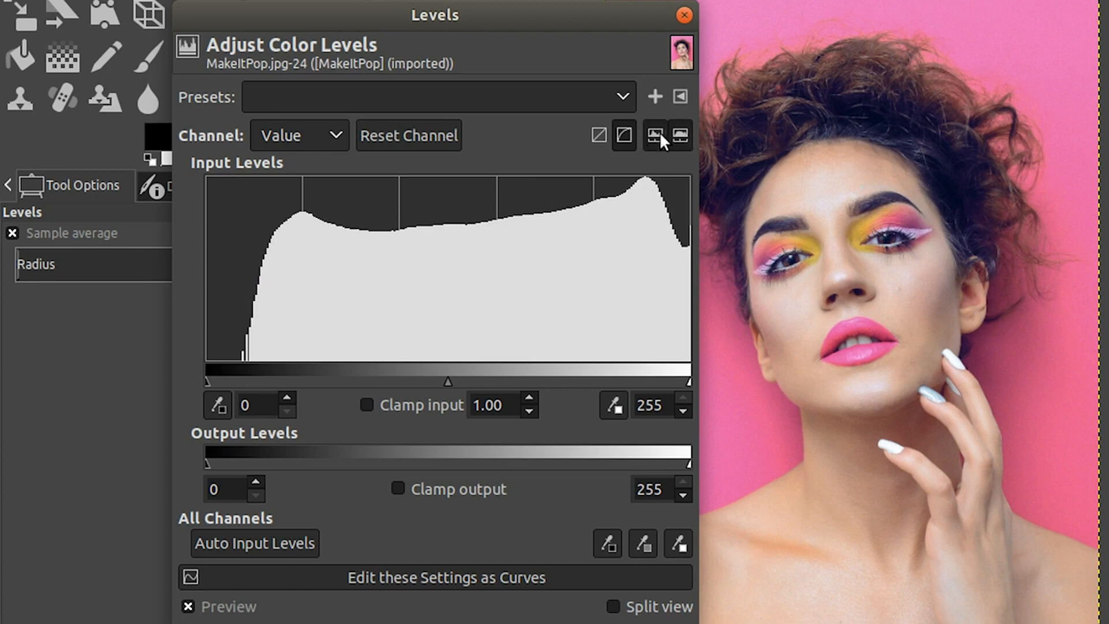
{"action": "left_click", "coordinate": [659, 132]}
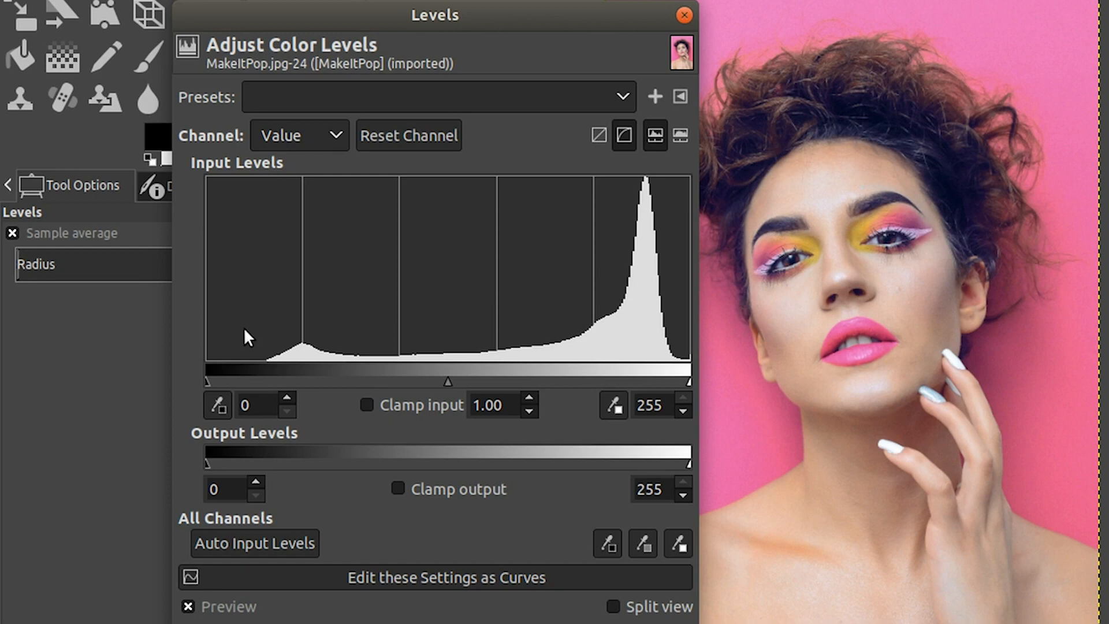
Step: Try low input levels of 10 to 12 on the Value channel, returning the low input to 0
{"action": "left_click", "coordinate": [257, 405]}
{"action": "key", "text": "BackSpace"}
{"action": "type", "text": "10"}
{"action": "left_click", "coordinate": [287, 397]}
{"action": "left_click", "coordinate": [287, 397]}
{"action": "left_click", "coordinate": [287, 397]}
{"action": "left_click", "coordinate": [289, 410]}
{"action": "left_click", "coordinate": [288, 410]}
{"action": "left_click", "coordinate": [286, 397]}
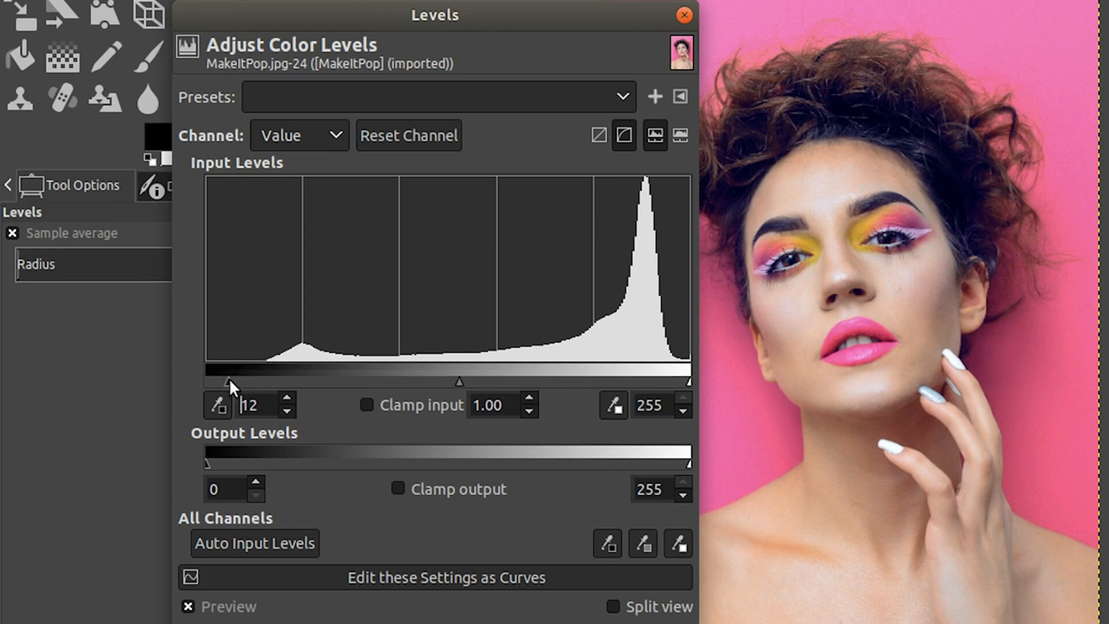
{"action": "left_click_drag", "start_coordinate": [229, 382], "coordinate": [201, 383]}
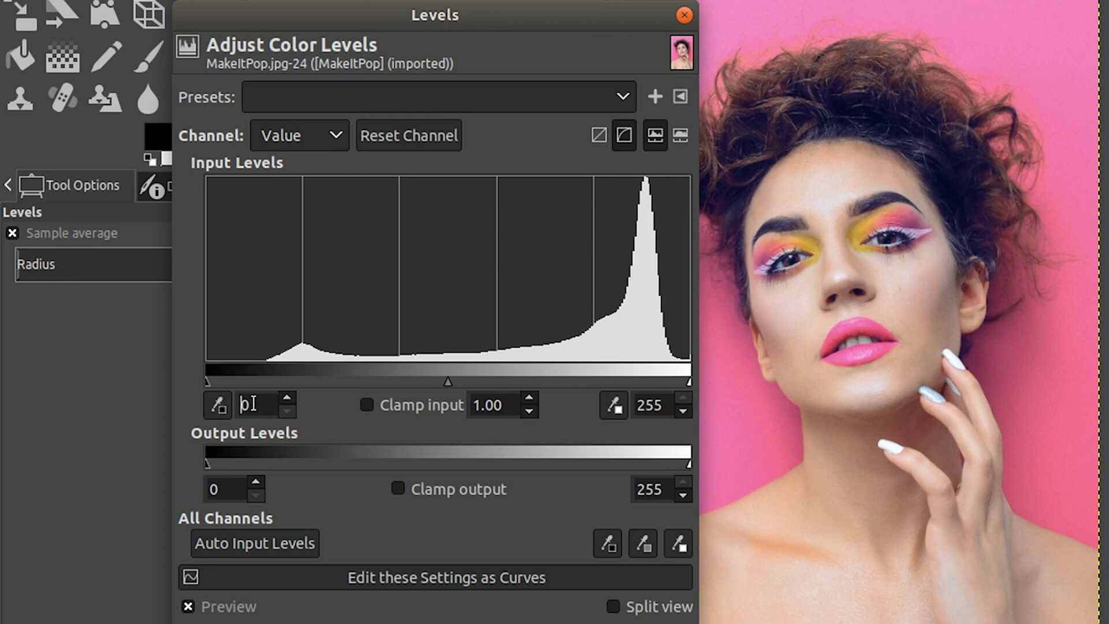
Step: Set the Value channel's low input level to 25 and its high input level to 250
{"action": "left_click_drag", "start_coordinate": [206, 380], "coordinate": [238, 381]}
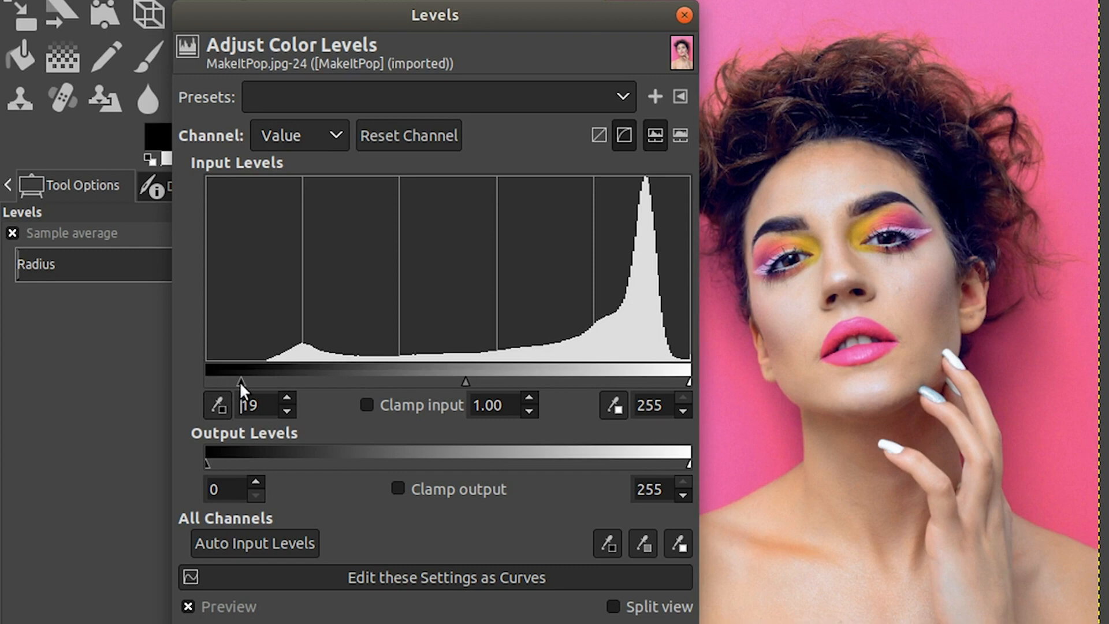
{"action": "left_click_drag", "start_coordinate": [239, 381], "coordinate": [331, 380]}
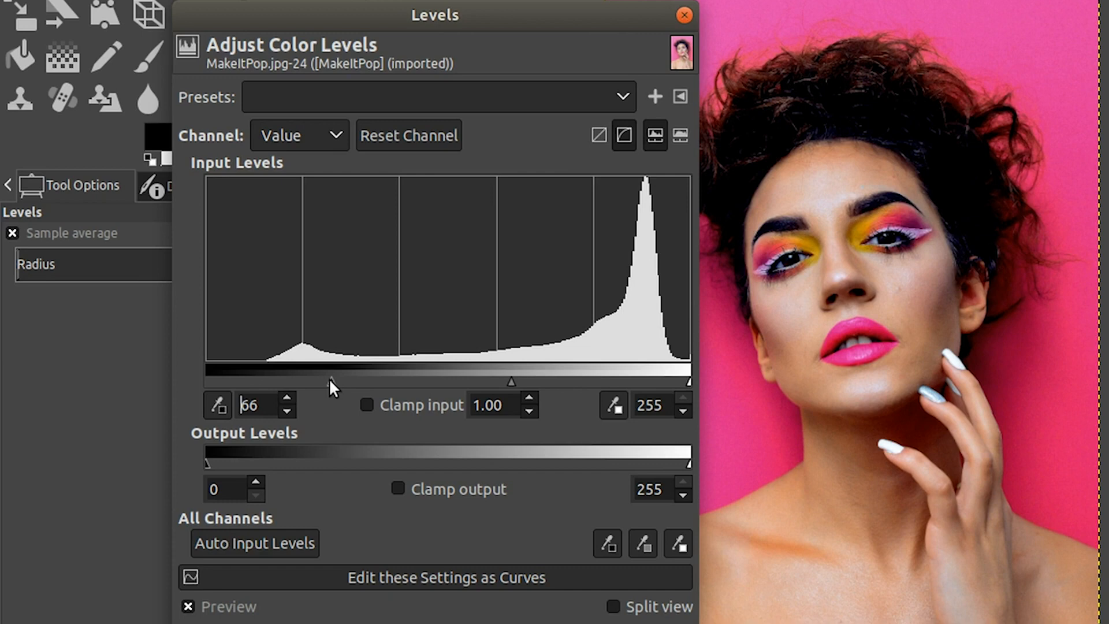
{"action": "mouse_move", "coordinate": [330, 379]}
{"action": "left_mouse_down"}
{"action": "mouse_move", "coordinate": [341, 379]}
{"action": "mouse_move", "coordinate": [319, 379]}
{"action": "mouse_move", "coordinate": [341, 381]}
{"action": "mouse_move", "coordinate": [266, 384]}
{"action": "left_mouse_up"}
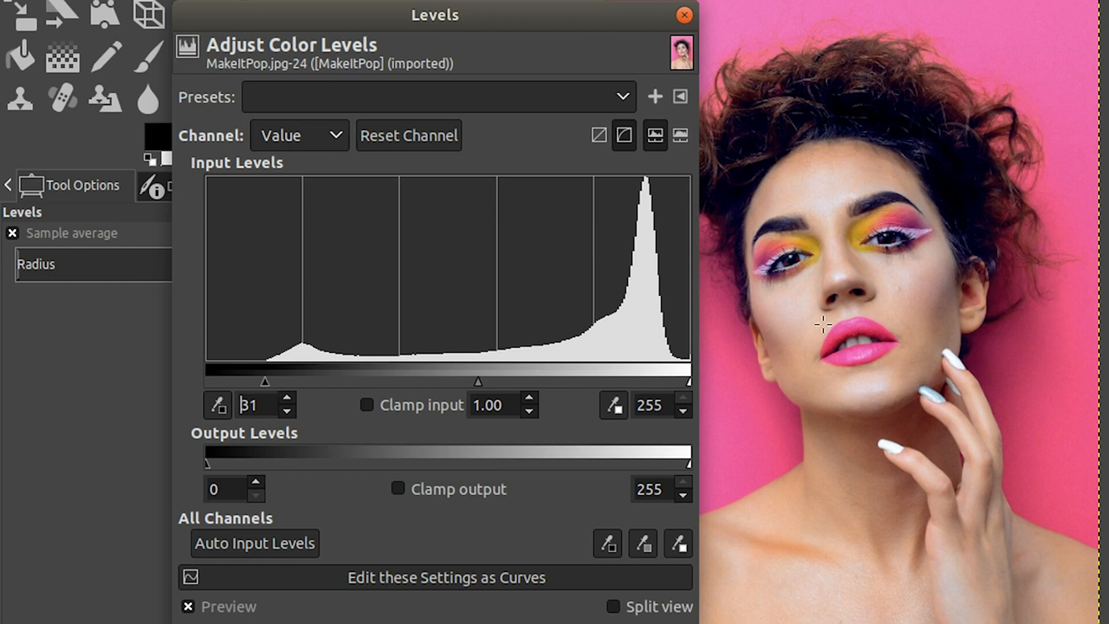
{"action": "left_click_drag", "start_coordinate": [262, 379], "coordinate": [252, 381]}
{"action": "mouse_move", "coordinate": [247, 379]}
{"action": "left_mouse_down"}
{"action": "mouse_move", "coordinate": [262, 380]}
{"action": "mouse_move", "coordinate": [251, 380]}
{"action": "left_mouse_up"}
{"action": "left_click_drag", "start_coordinate": [689, 382], "coordinate": [681, 381]}
{"action": "left_click_drag", "start_coordinate": [678, 380], "coordinate": [681, 382]}
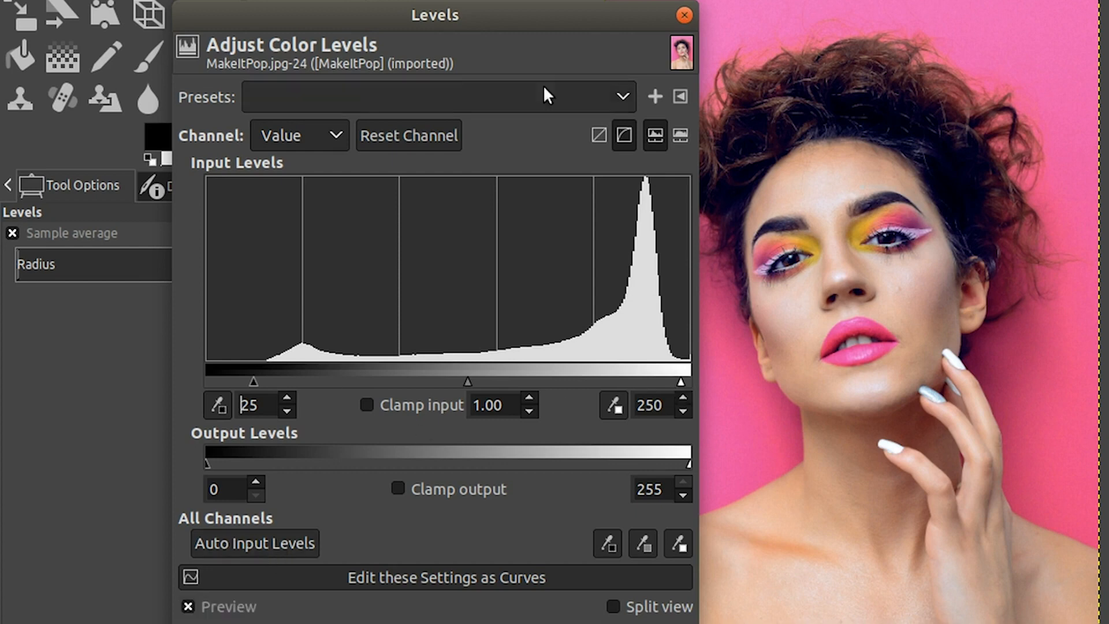
Step: Compare the portrait with and without the levels preview, and apply the Levels adjustment
{"action": "left_click_drag", "start_coordinate": [587, 16], "coordinate": [492, 5]}
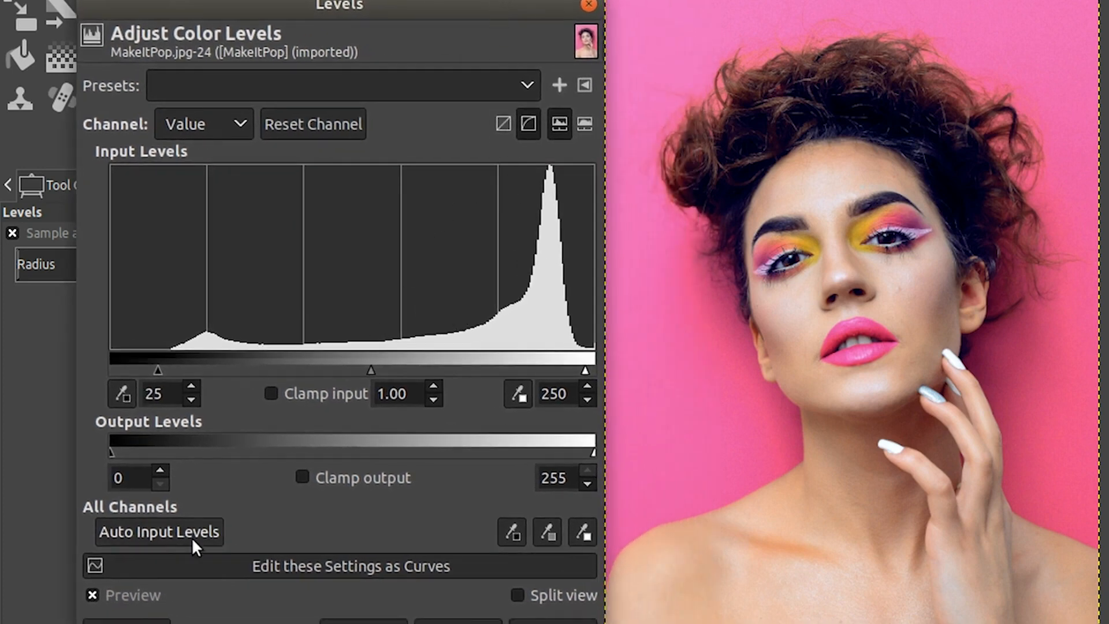
{"action": "left_click", "coordinate": [93, 595]}
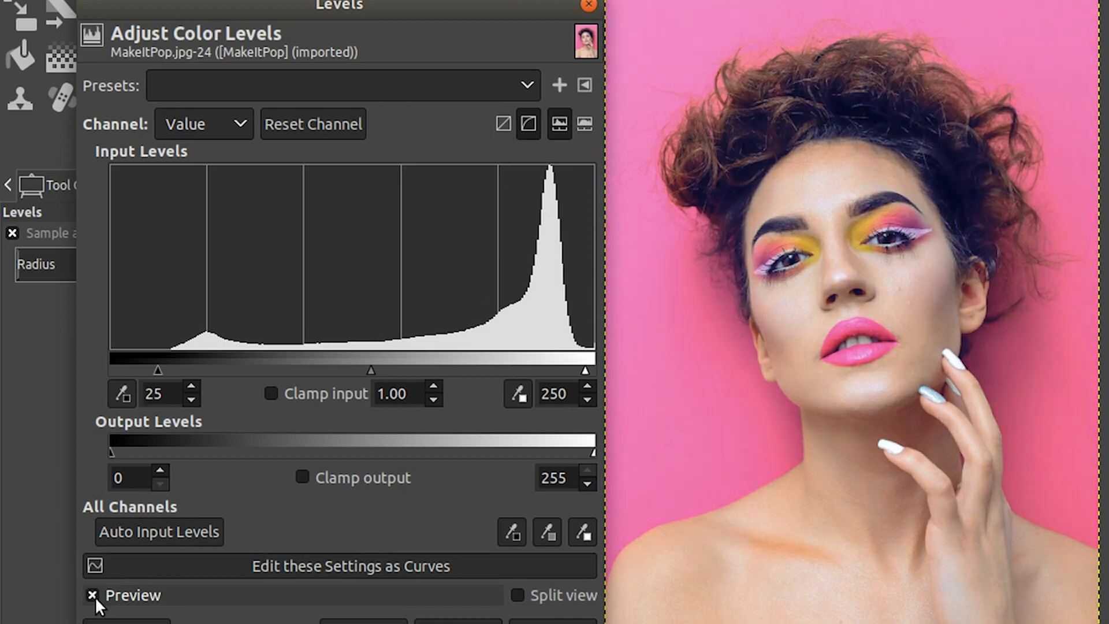
{"action": "left_click", "coordinate": [93, 596]}
{"action": "left_click", "coordinate": [94, 596]}
{"action": "left_click", "coordinate": [94, 596]}
{"action": "left_click", "coordinate": [94, 596]}
{"action": "left_click", "coordinate": [95, 595]}
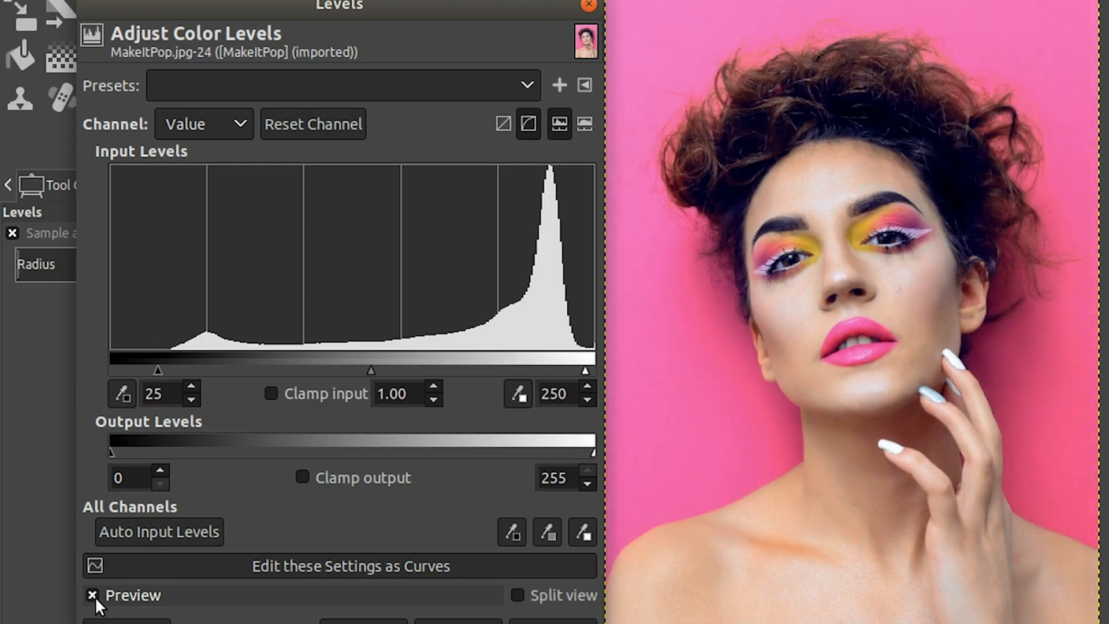
{"action": "left_click", "coordinate": [95, 596]}
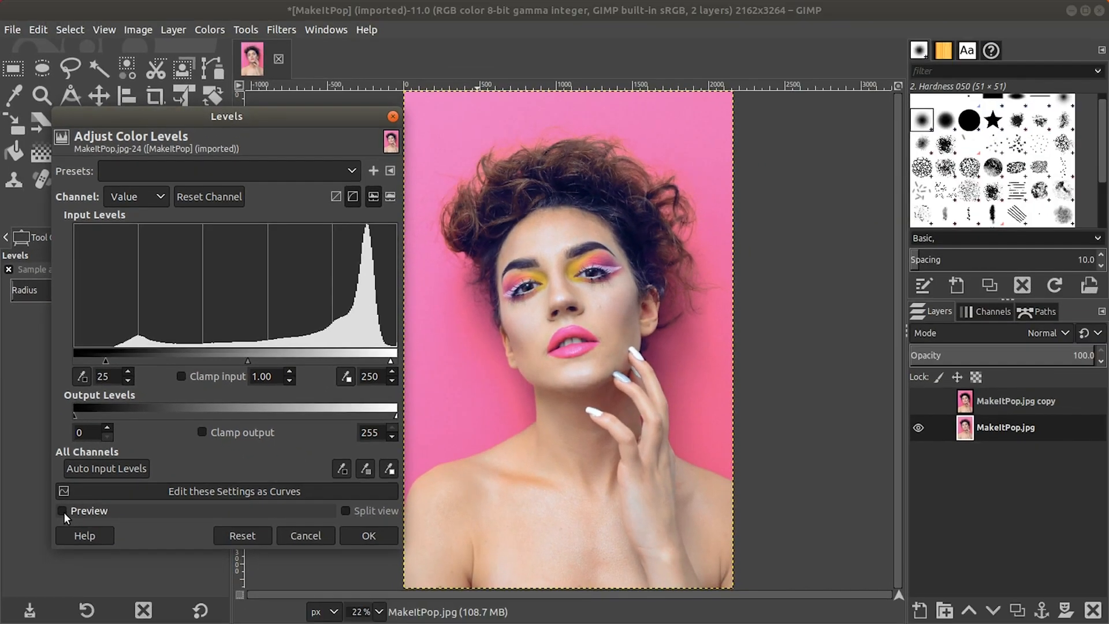
{"action": "left_click", "coordinate": [62, 511]}
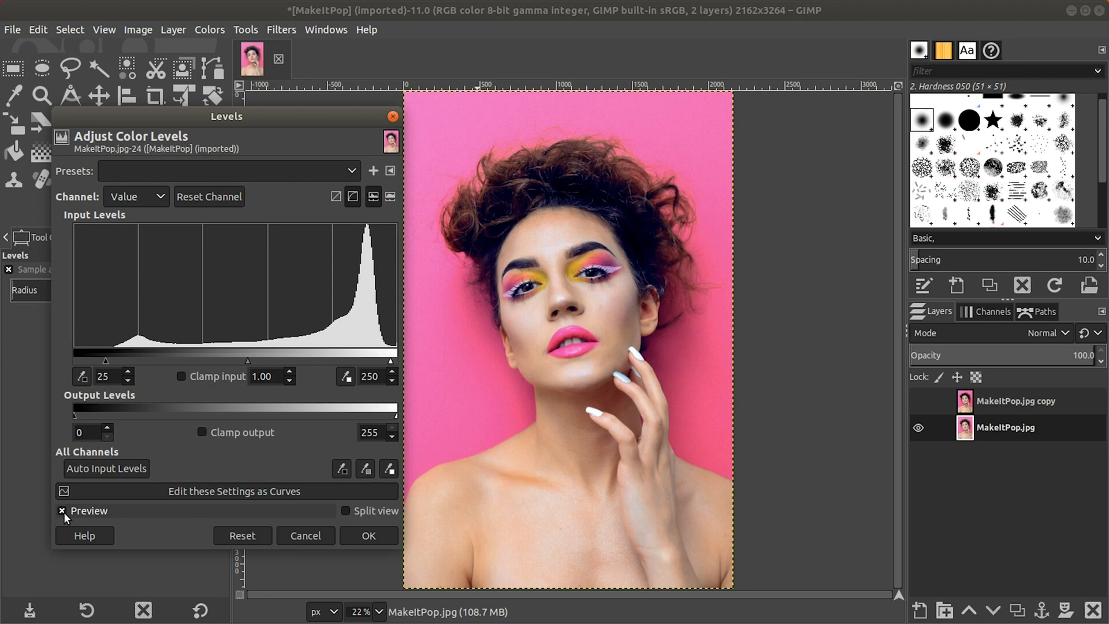
{"action": "left_click", "coordinate": [357, 535]}
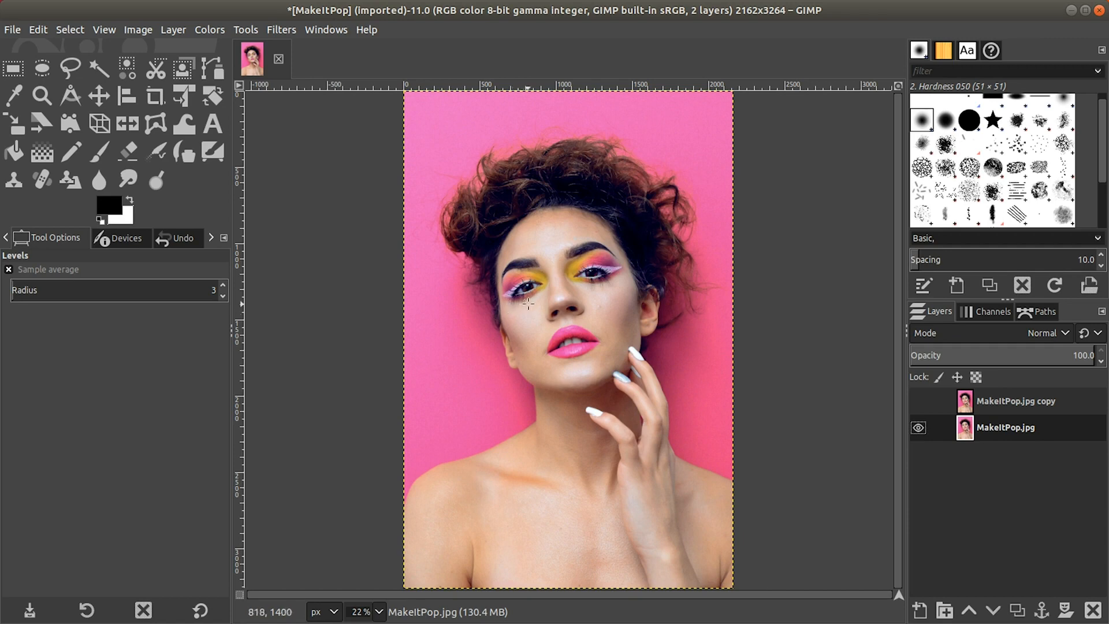
Step: Zoom in on the woman's face to examine the skin around the eyes, nose and cheeks
{"action": "key", "text": "z"}
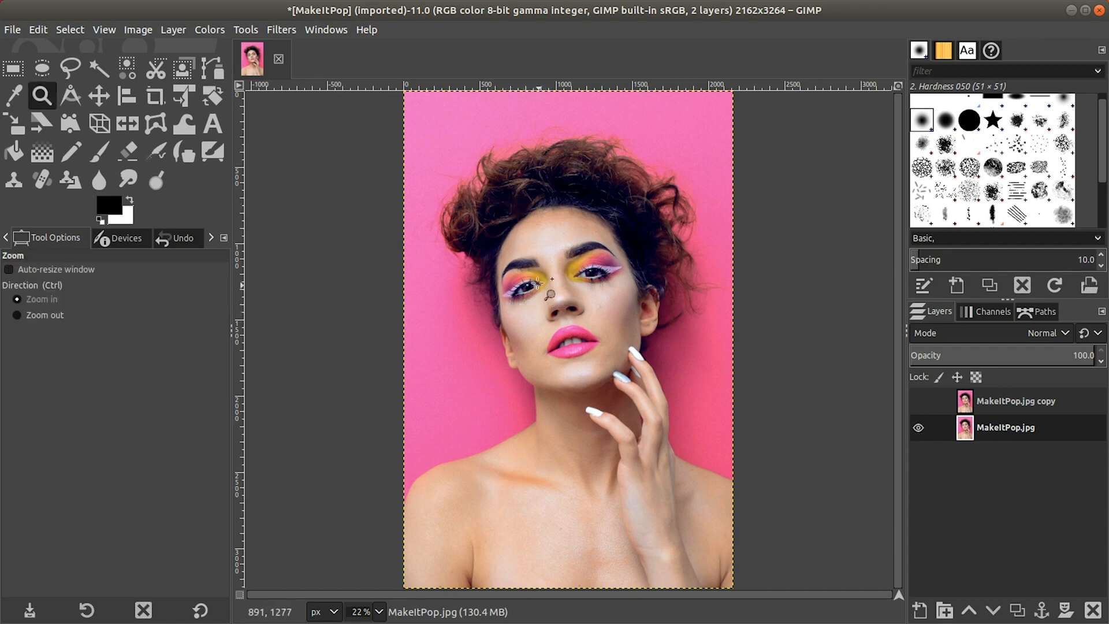
{"action": "left_click_drag", "start_coordinate": [475, 192], "coordinate": [678, 438]}
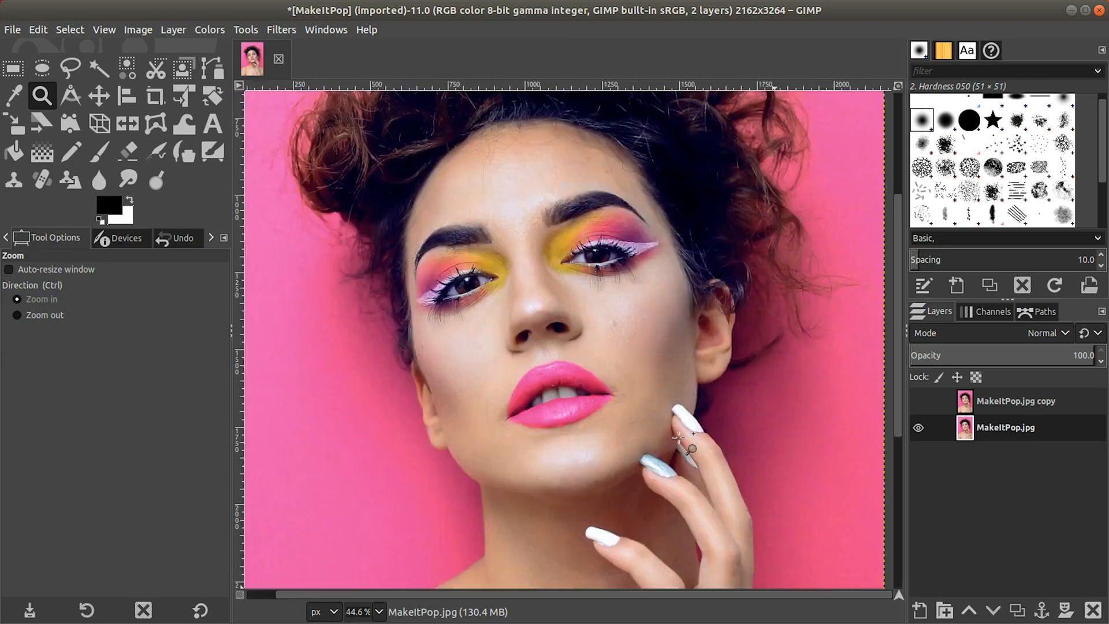
{"action": "left_click", "coordinate": [566, 252]}
{"action": "left_click", "coordinate": [565, 254]}
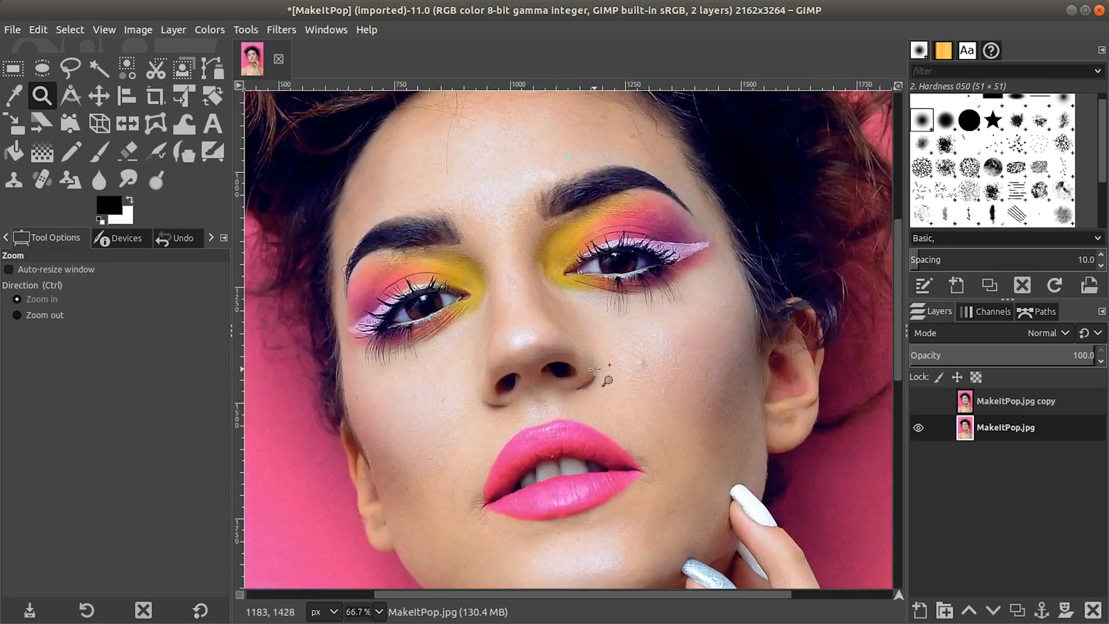
{"action": "scroll", "coordinate": [595, 369], "scroll_direction": "up", "scroll_amount": 5}
{"action": "scroll", "coordinate": [597, 369], "scroll_direction": "down", "scroll_amount": 4}
{"action": "left_click_drag", "start_coordinate": [899, 293], "coordinate": [898, 314]}
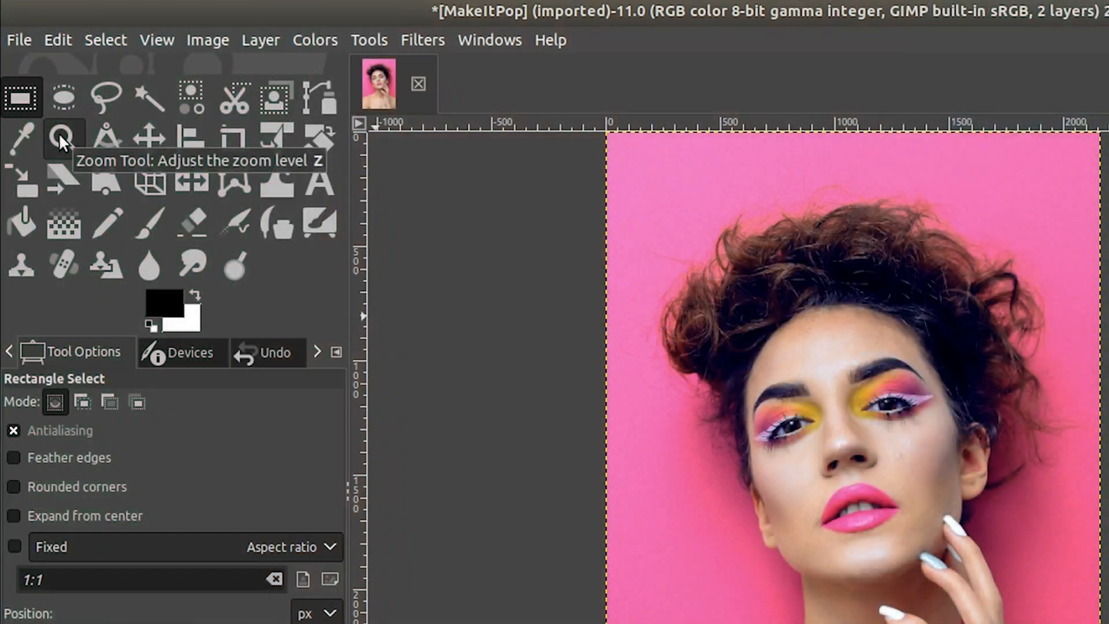
Step: Zoom in on the face and back out with the Zoom tool, restoring its direction to Zoom in
{"action": "left_click", "coordinate": [61, 139]}
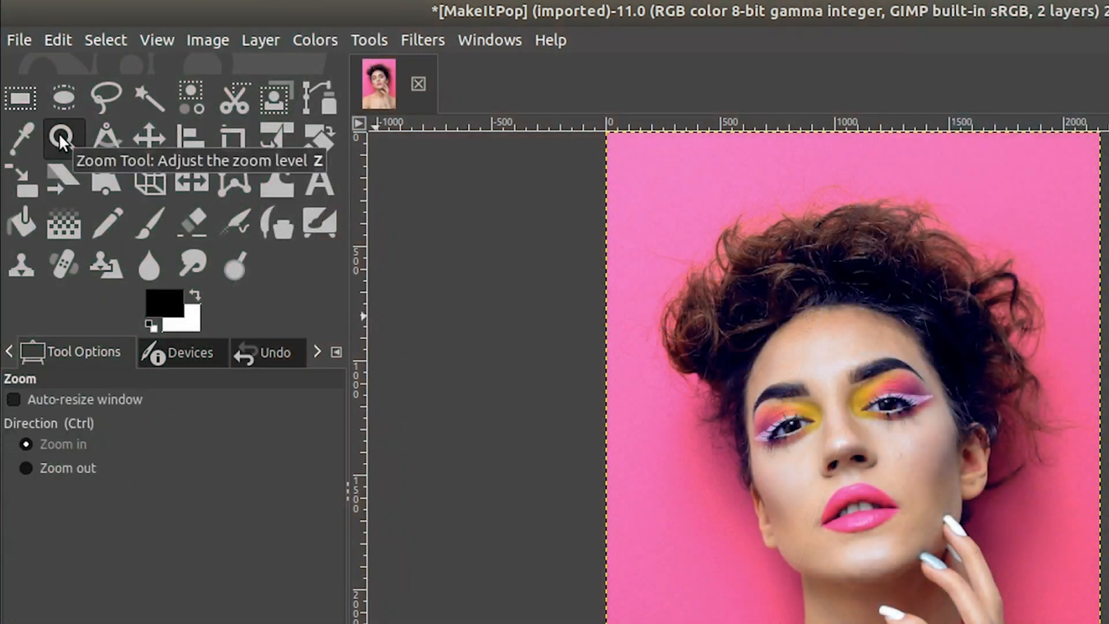
{"action": "left_click", "coordinate": [883, 437]}
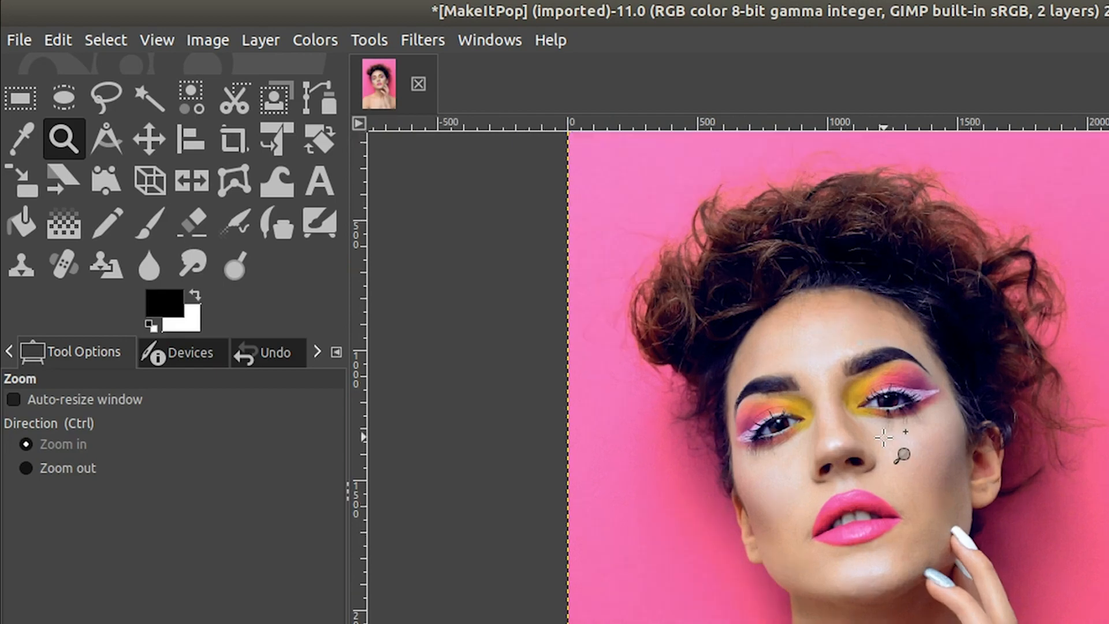
{"action": "left_click", "coordinate": [883, 437]}
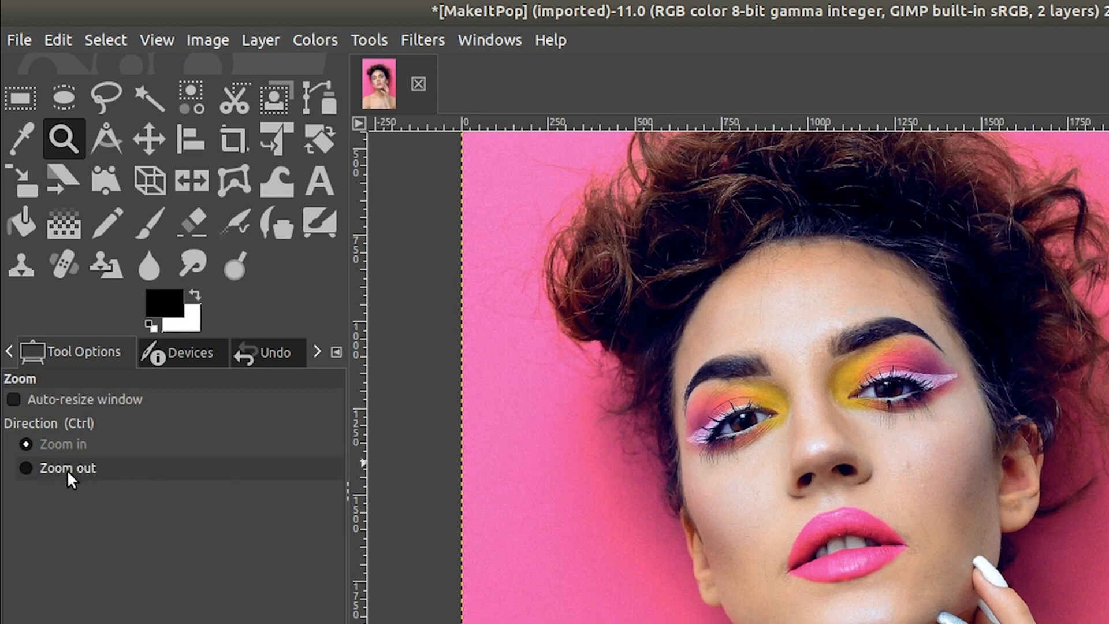
{"action": "left_click", "coordinate": [24, 466]}
{"action": "left_click", "coordinate": [826, 467]}
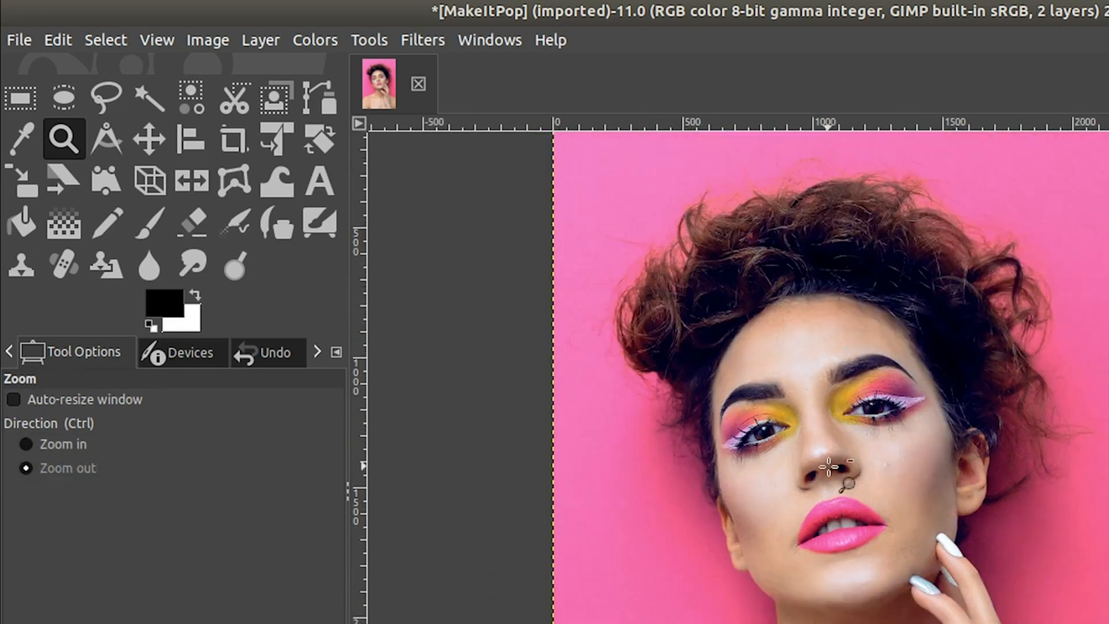
{"action": "left_click", "coordinate": [827, 466]}
{"action": "left_click", "coordinate": [62, 444]}
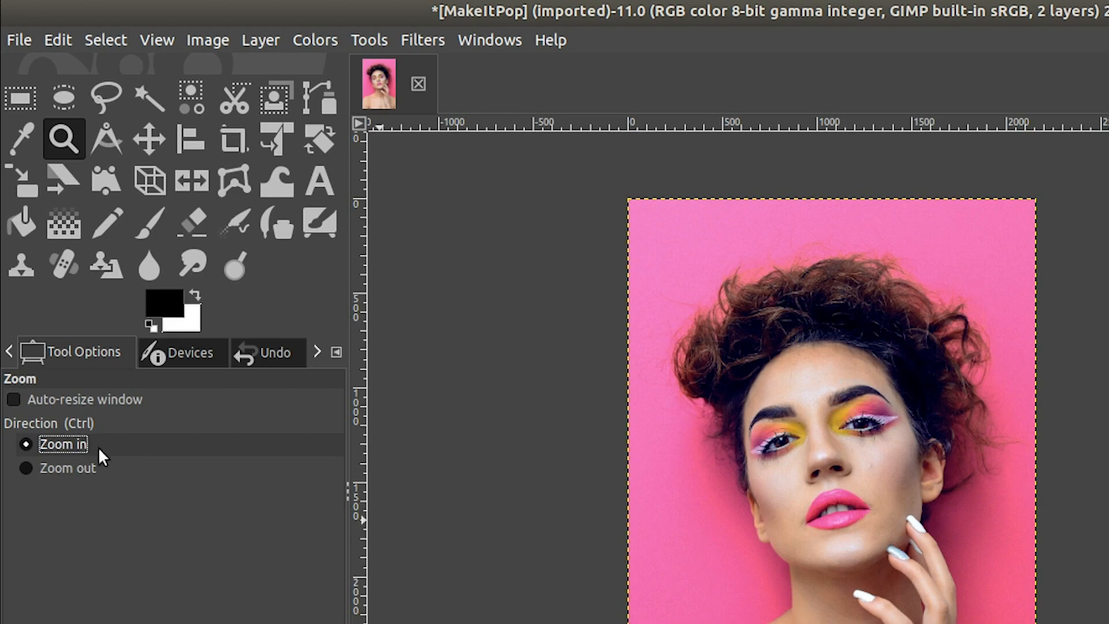
Step: Zoom out from the portrait by temporarily reversing the Zoom tool's direction, and zoom back in on the face
{"action": "left_click", "coordinate": [856, 448], "text": "ctrl"}
{"action": "left_click", "coordinate": [855, 448], "text": "ctrl"}
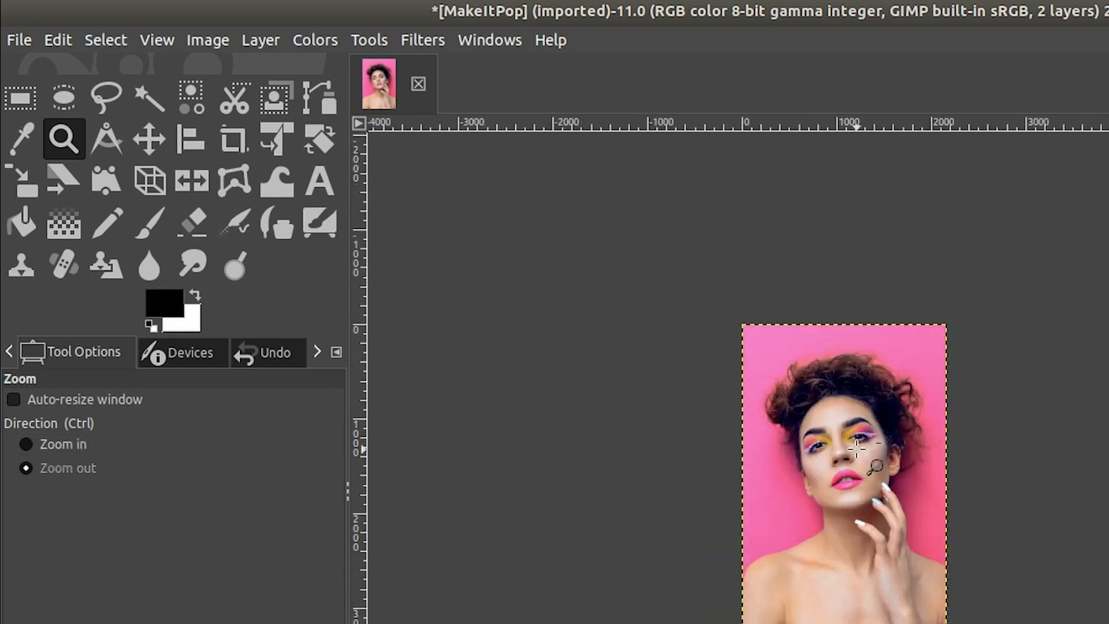
{"action": "left_click", "coordinate": [856, 448], "text": "ctrl"}
{"action": "left_click", "coordinate": [856, 448]}
{"action": "left_click", "coordinate": [856, 448]}
{"action": "left_click", "coordinate": [856, 448]}
{"action": "left_click", "coordinate": [855, 448]}
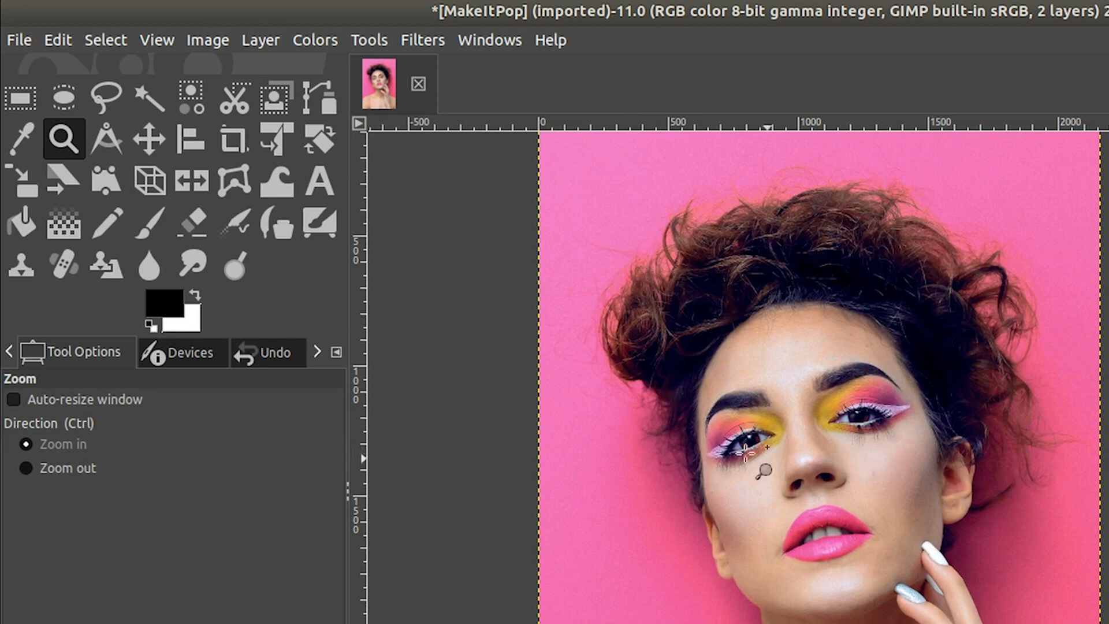
Step: Zoom in closely on the woman's face and activate the Healing tool
{"action": "left_click_drag", "start_coordinate": [639, 314], "coordinate": [993, 557]}
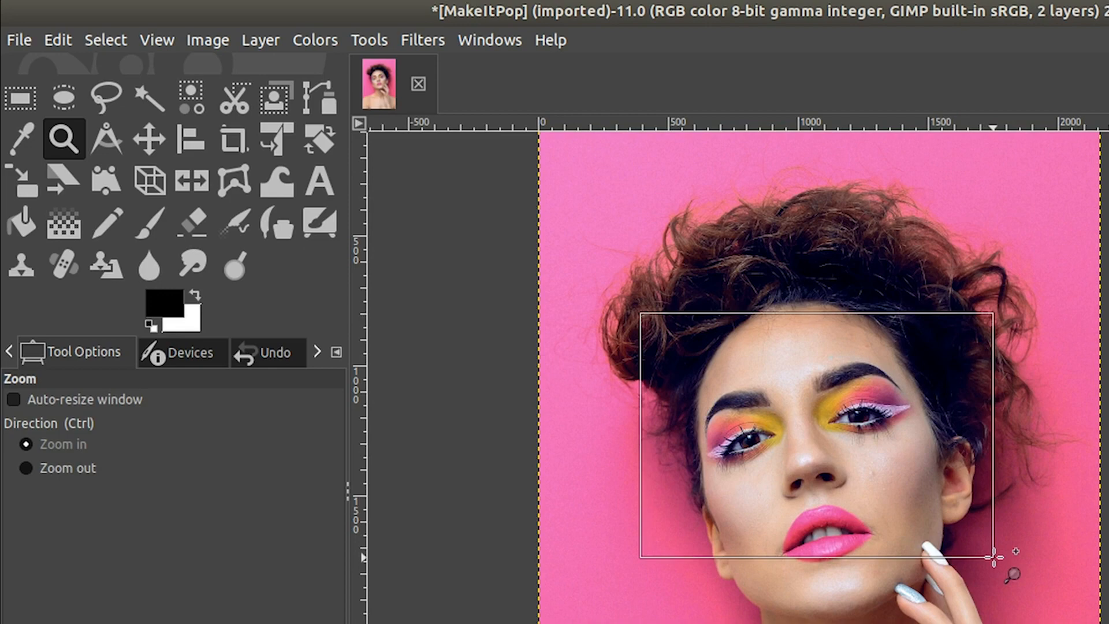
{"action": "left_click_drag", "start_coordinate": [993, 557], "coordinate": [993, 557]}
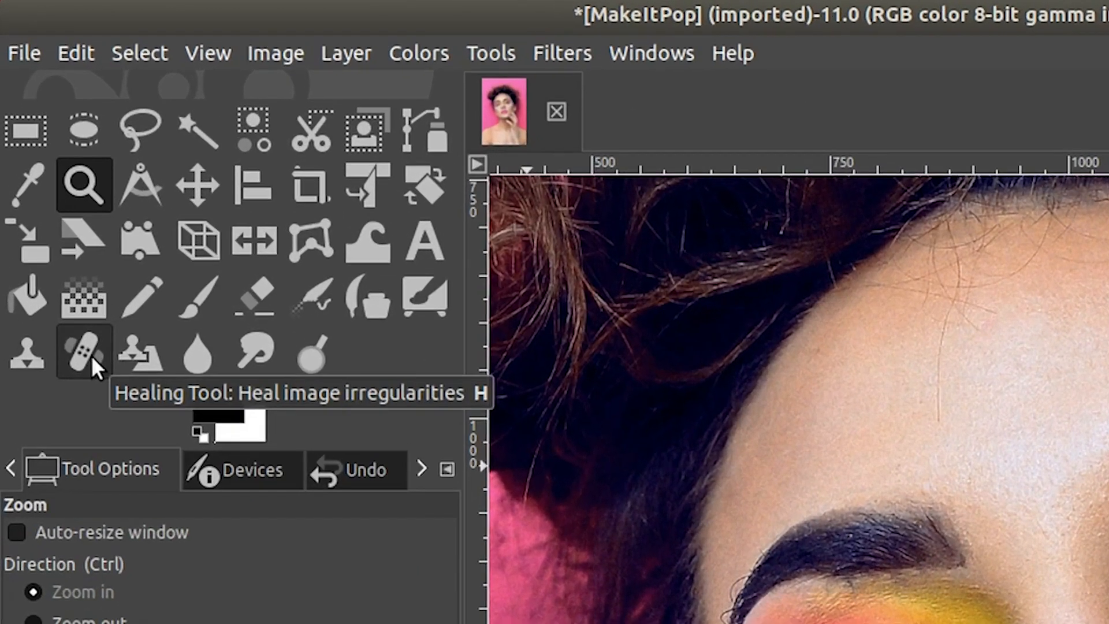
{"action": "left_click", "coordinate": [91, 355]}
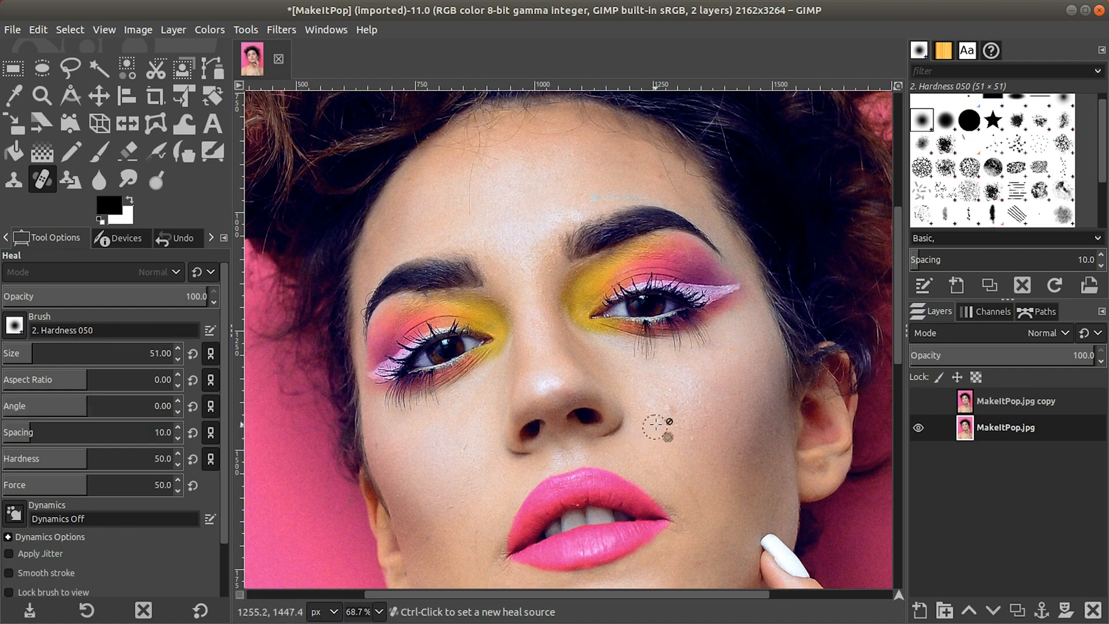
Step: Sample the clean skin beside the blemish on the cheek next to the nose as the heal source
{"action": "left_click", "coordinate": [667, 410]}
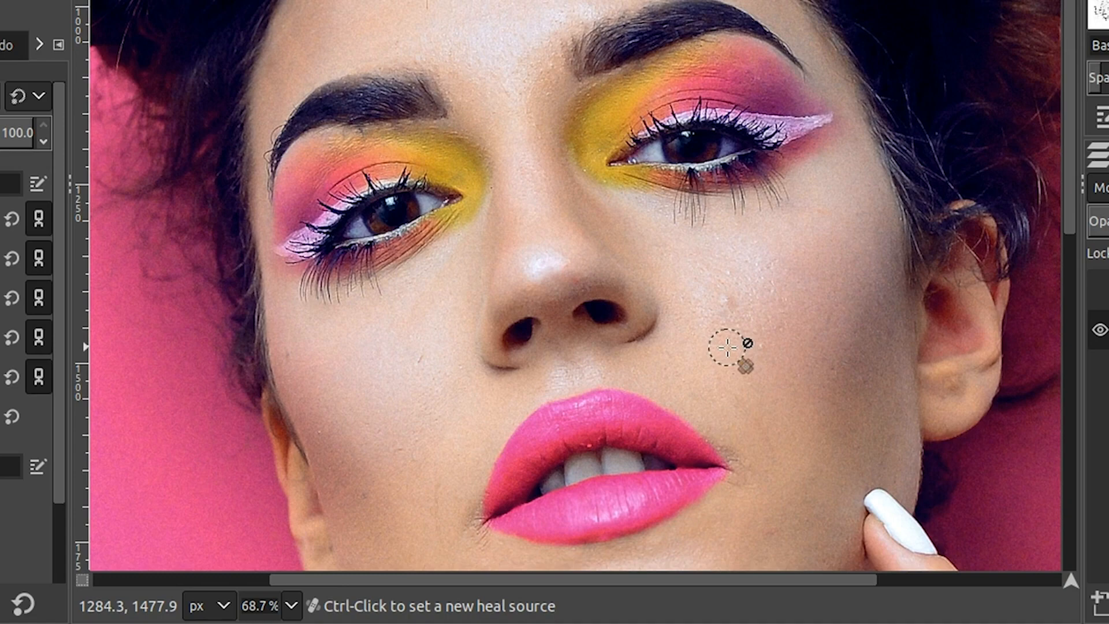
{"action": "left_click", "coordinate": [727, 302]}
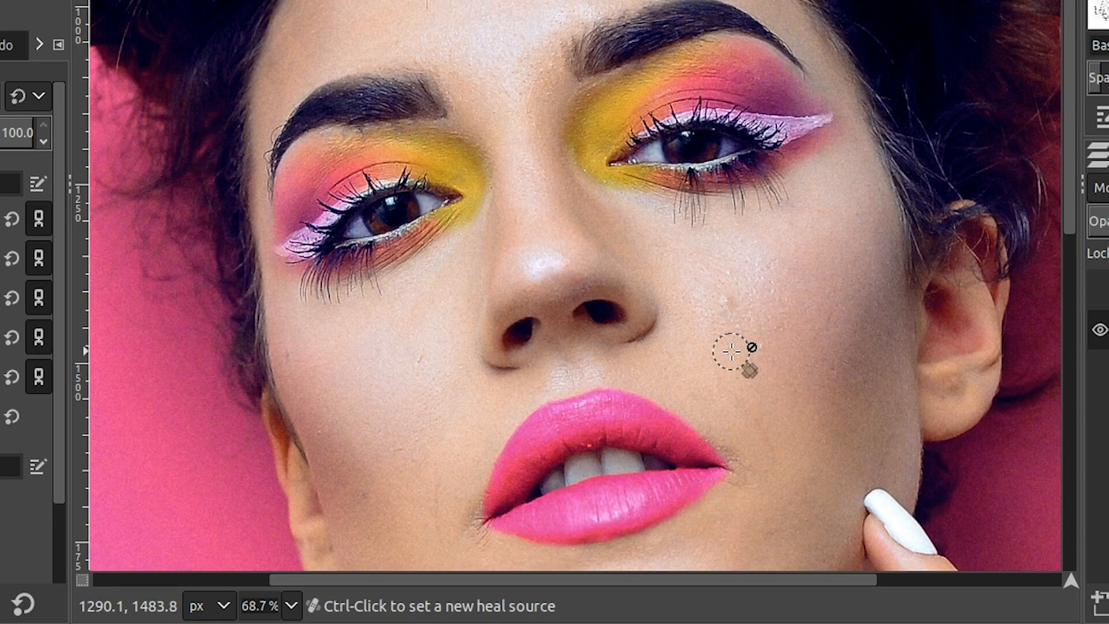
{"action": "left_click", "coordinate": [726, 299]}
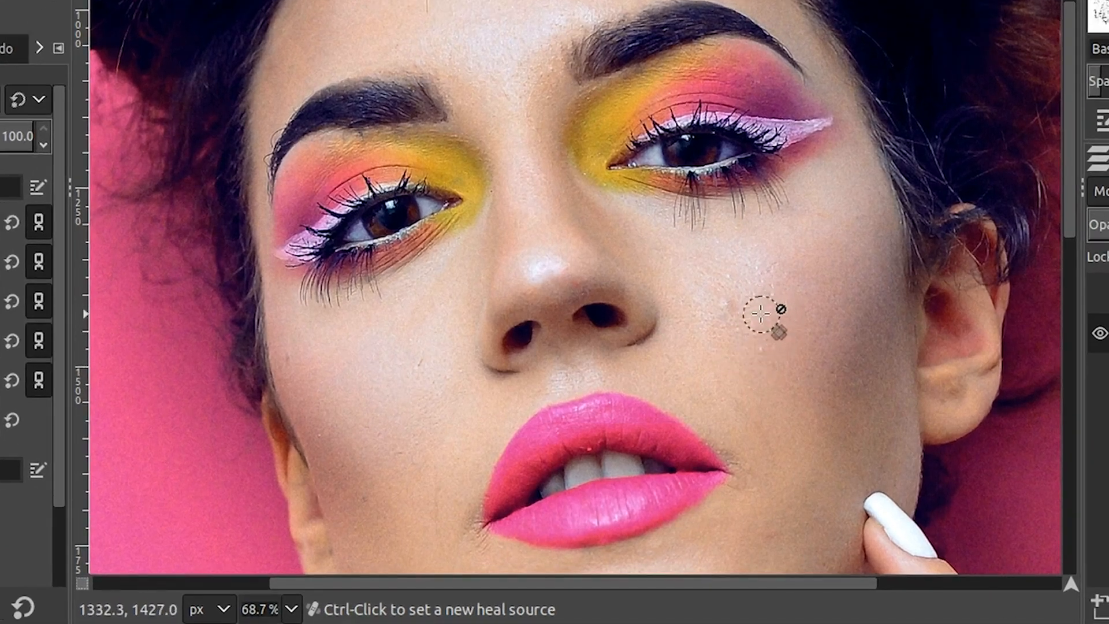
{"action": "key", "text": "ctrl"}
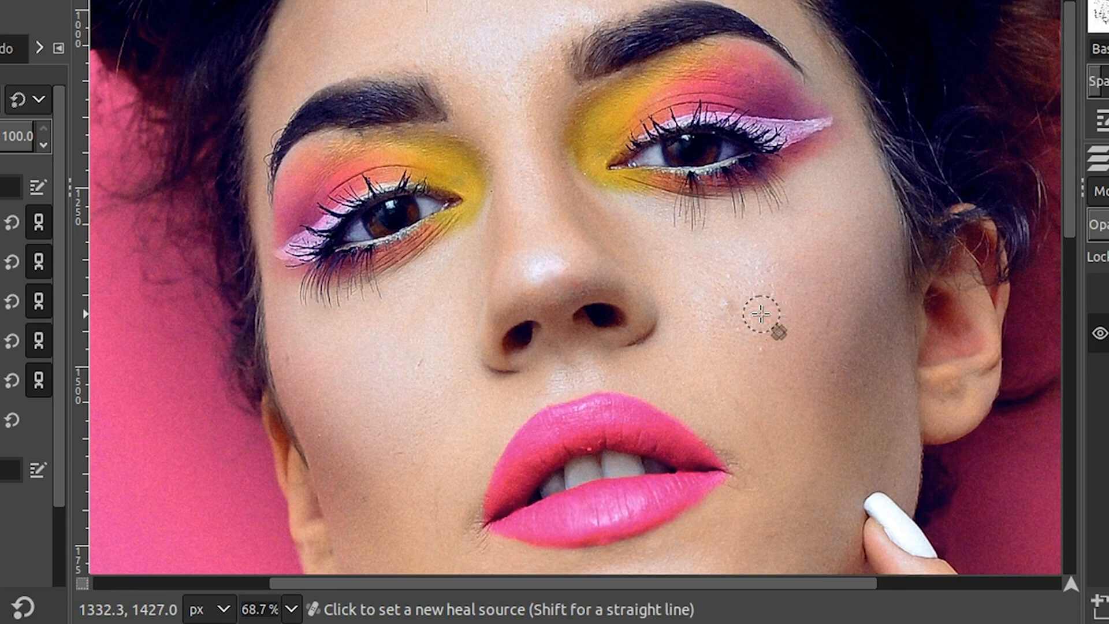
{"action": "left_click", "coordinate": [760, 313], "text": "ctrl"}
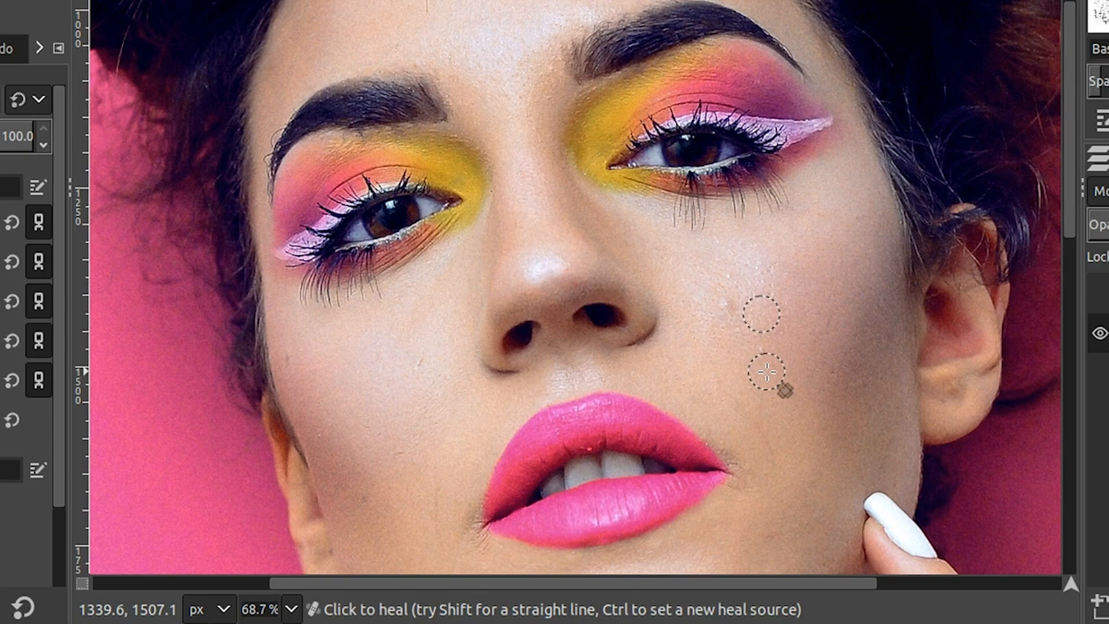
Step: Heal the blemish on the cheek beside the nose, undoing the first heal stroke
{"action": "mouse_move", "coordinate": [767, 371]}
{"action": "left_mouse_down"}
{"action": "mouse_move", "coordinate": [792, 313]}
{"action": "mouse_move", "coordinate": [776, 294]}
{"action": "mouse_move", "coordinate": [745, 311]}
{"action": "mouse_move", "coordinate": [749, 338]}
{"action": "mouse_move", "coordinate": [780, 331]}
{"action": "mouse_move", "coordinate": [776, 303]}
{"action": "mouse_move", "coordinate": [759, 298]}
{"action": "mouse_move", "coordinate": [748, 323]}
{"action": "mouse_move", "coordinate": [776, 295]}
{"action": "mouse_move", "coordinate": [747, 333]}
{"action": "mouse_move", "coordinate": [762, 315]}
{"action": "mouse_move", "coordinate": [789, 373]}
{"action": "mouse_move", "coordinate": [780, 286]}
{"action": "mouse_move", "coordinate": [747, 287]}
{"action": "mouse_move", "coordinate": [747, 324]}
{"action": "mouse_move", "coordinate": [782, 298]}
{"action": "mouse_move", "coordinate": [780, 322]}
{"action": "mouse_move", "coordinate": [720, 312]}
{"action": "left_mouse_up"}
{"action": "key", "text": "ctrl+z"}
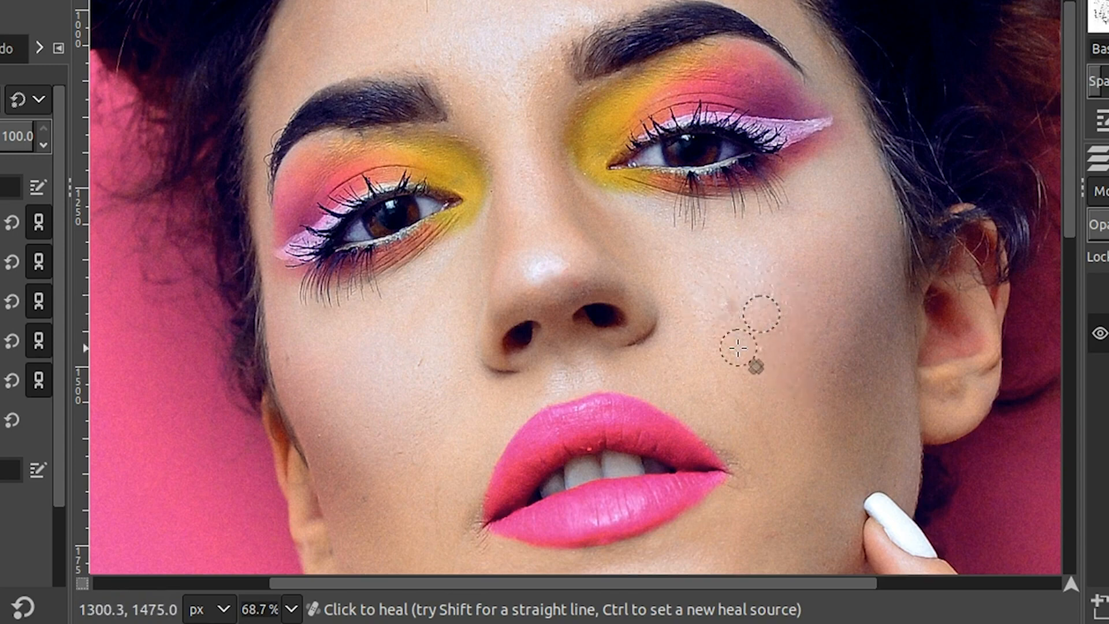
{"action": "mouse_move", "coordinate": [739, 347]}
{"action": "left_mouse_down"}
{"action": "mouse_move", "coordinate": [734, 301]}
{"action": "mouse_move", "coordinate": [740, 315]}
{"action": "mouse_move", "coordinate": [723, 310]}
{"action": "left_mouse_up"}
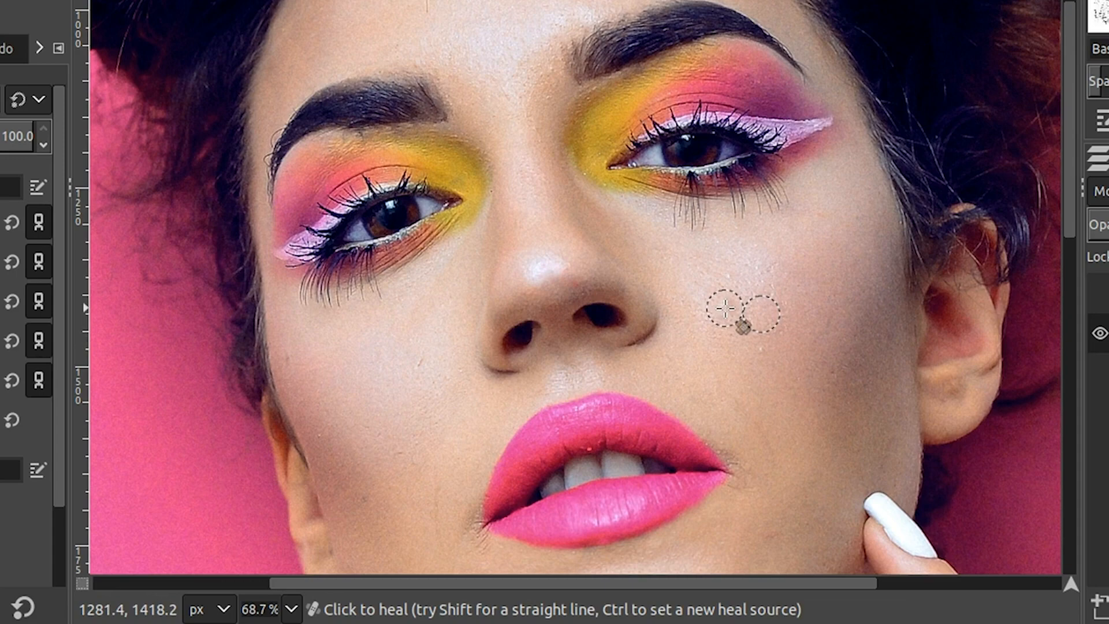
{"action": "left_click", "coordinate": [724, 308]}
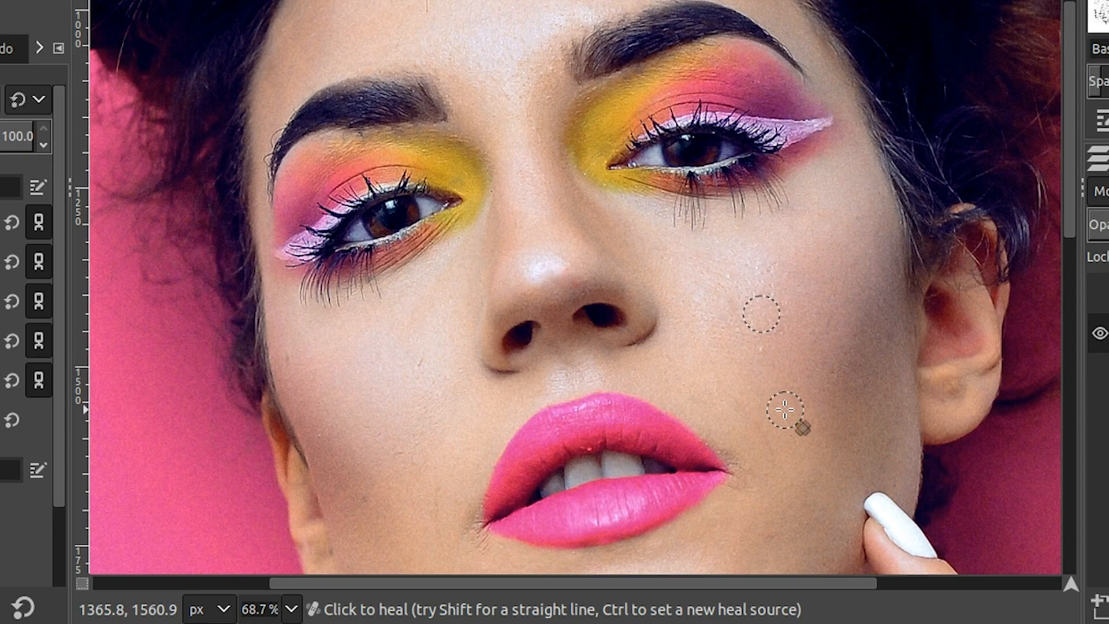
{"action": "left_click", "coordinate": [726, 306]}
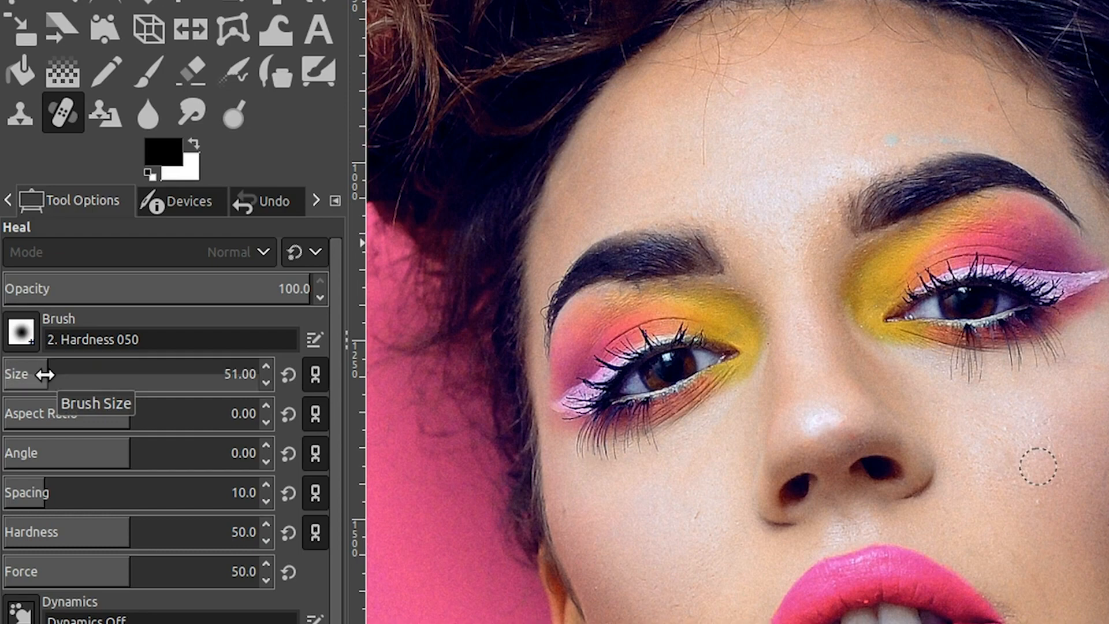
Step: Set the Healing tool's brush size to 15
{"action": "left_click", "coordinate": [45, 375]}
{"action": "left_click_drag", "start_coordinate": [45, 374], "coordinate": [4, 377]}
{"action": "double_click", "coordinate": [238, 375]}
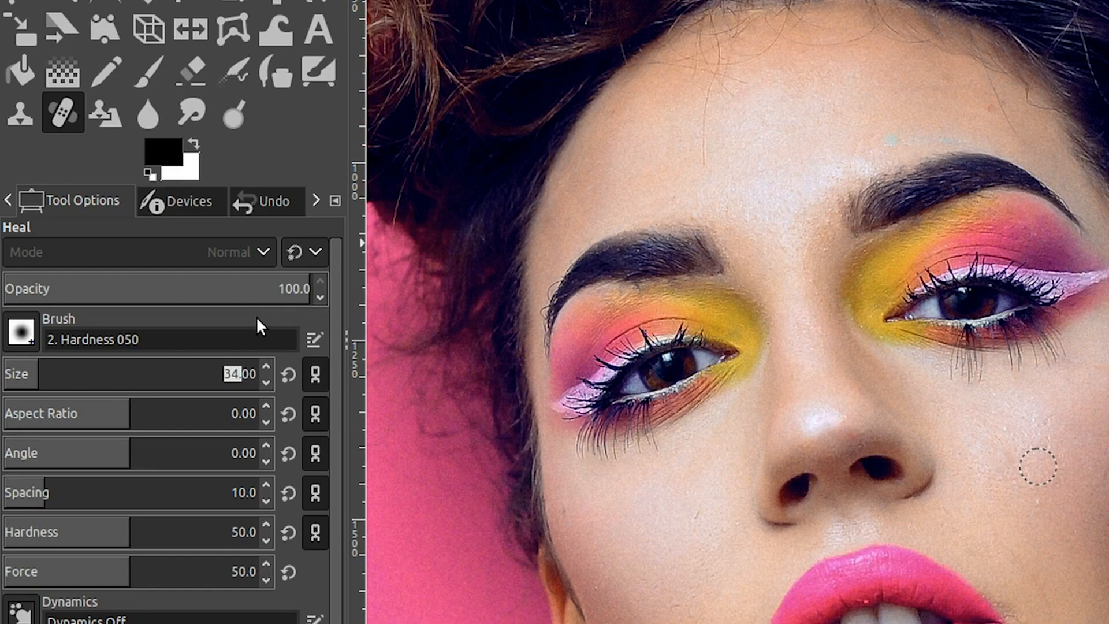
{"action": "type", "text": "15"}
{"action": "key", "text": "Delete"}
{"action": "key", "text": "Delete"}
{"action": "key", "text": "Delete"}
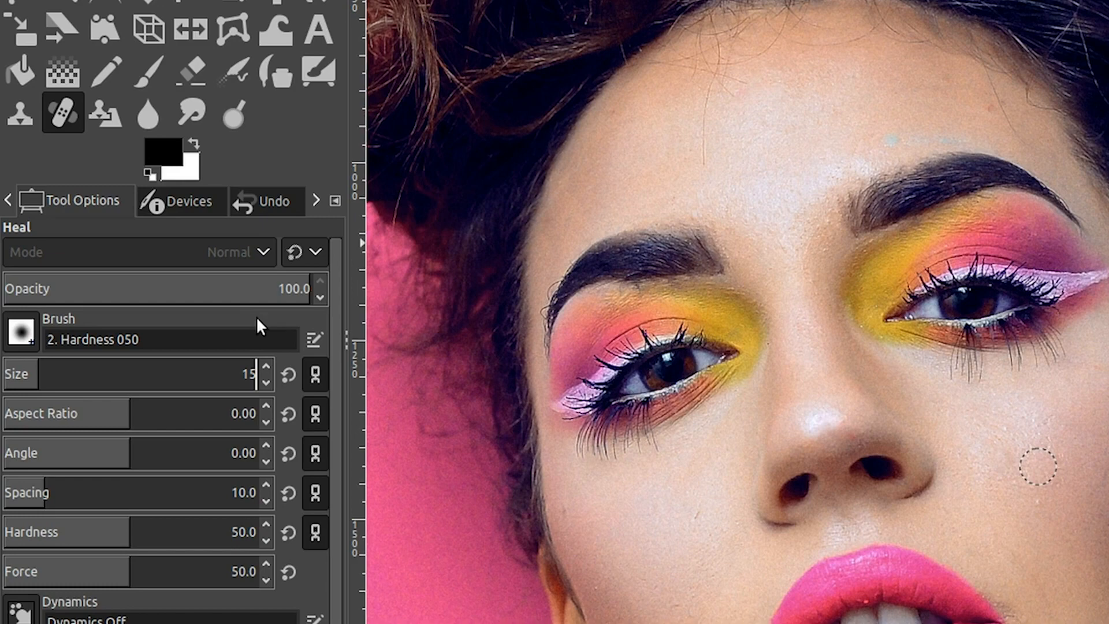
{"action": "key", "text": "Tab"}
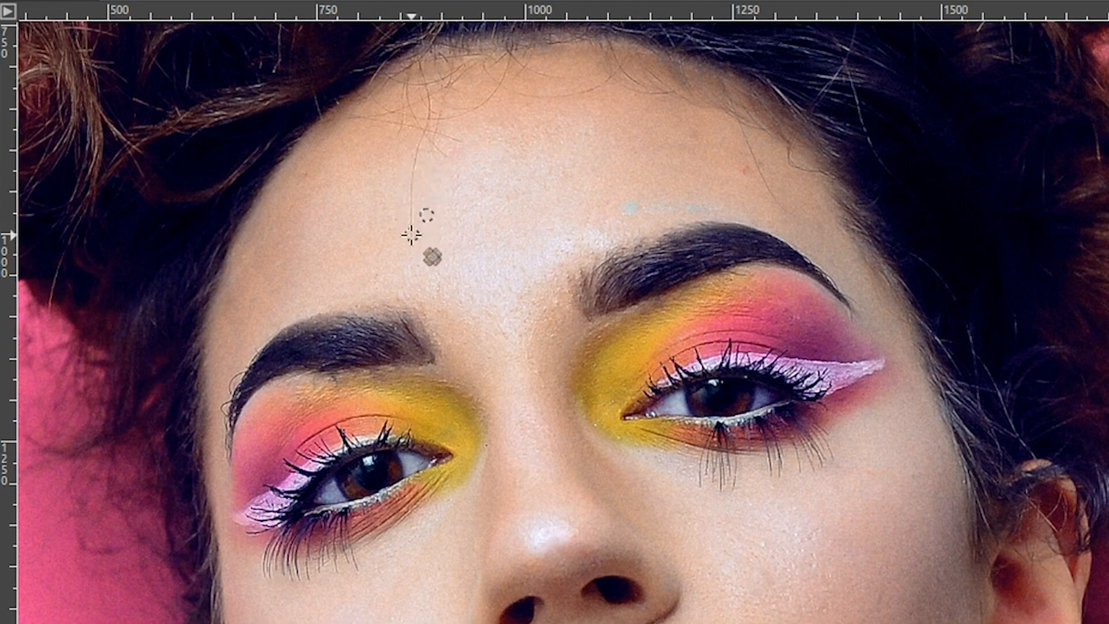
Step: Heal the stray hair on the forehead with one stroke and undo that heal
{"action": "left_click_drag", "start_coordinate": [410, 235], "coordinate": [411, 184]}
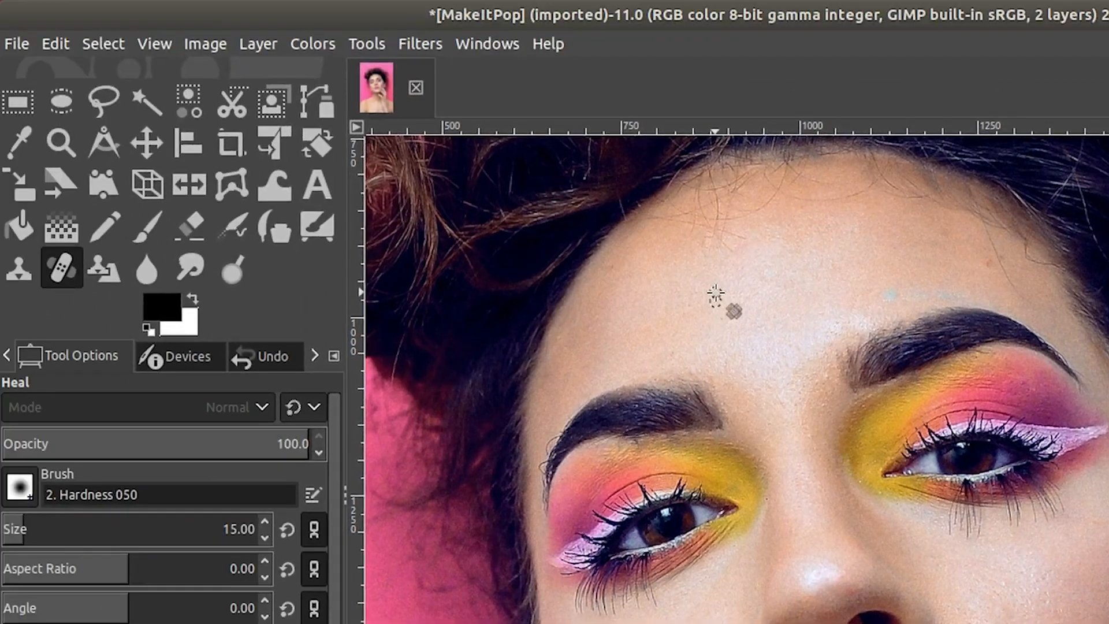
{"action": "left_click", "coordinate": [49, 40]}
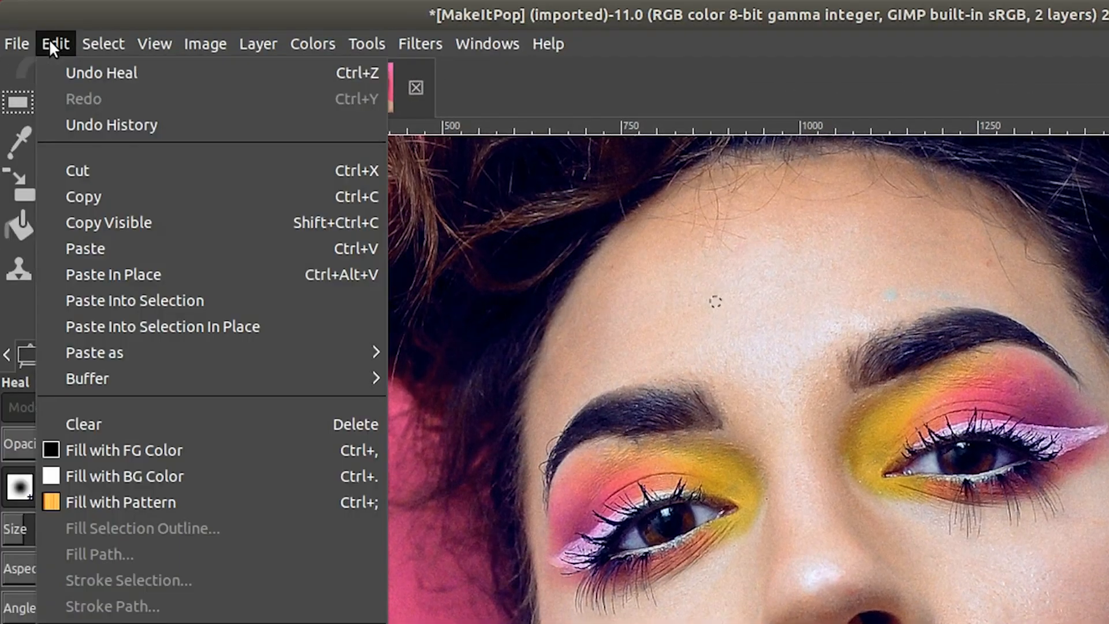
{"action": "left_click", "coordinate": [73, 68]}
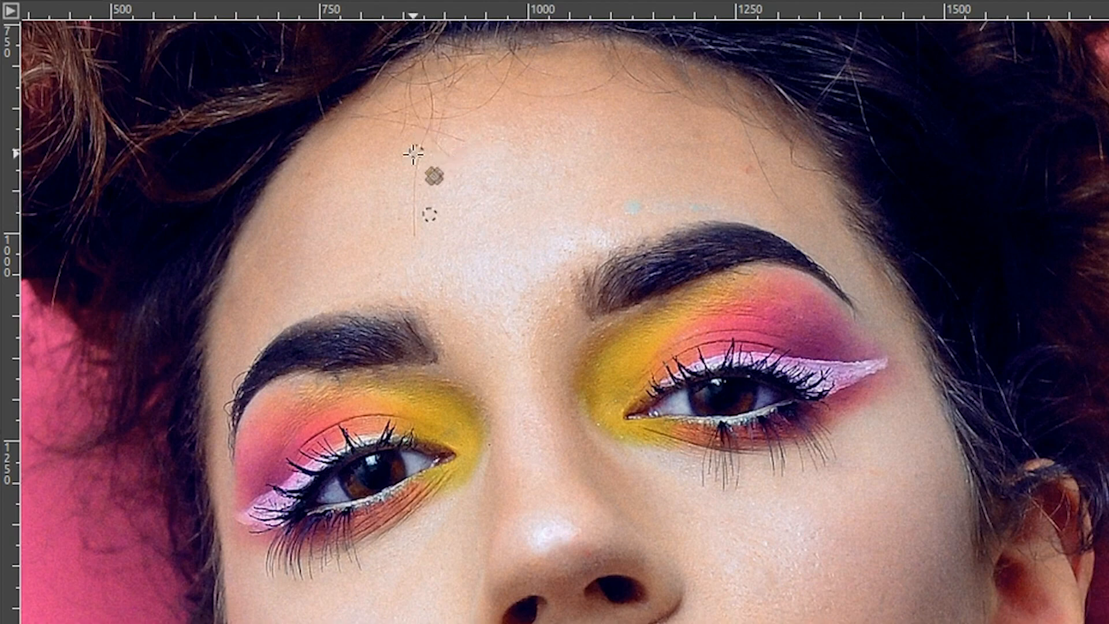
Step: Heal the stray hair on the forehead and sample clean forehead skin near the small red spot above the eyebrow
{"action": "mouse_move", "coordinate": [414, 199]}
{"action": "left_mouse_down"}
{"action": "mouse_move", "coordinate": [414, 231]}
{"action": "mouse_move", "coordinate": [421, 136]}
{"action": "mouse_move", "coordinate": [418, 154]}
{"action": "left_mouse_up"}
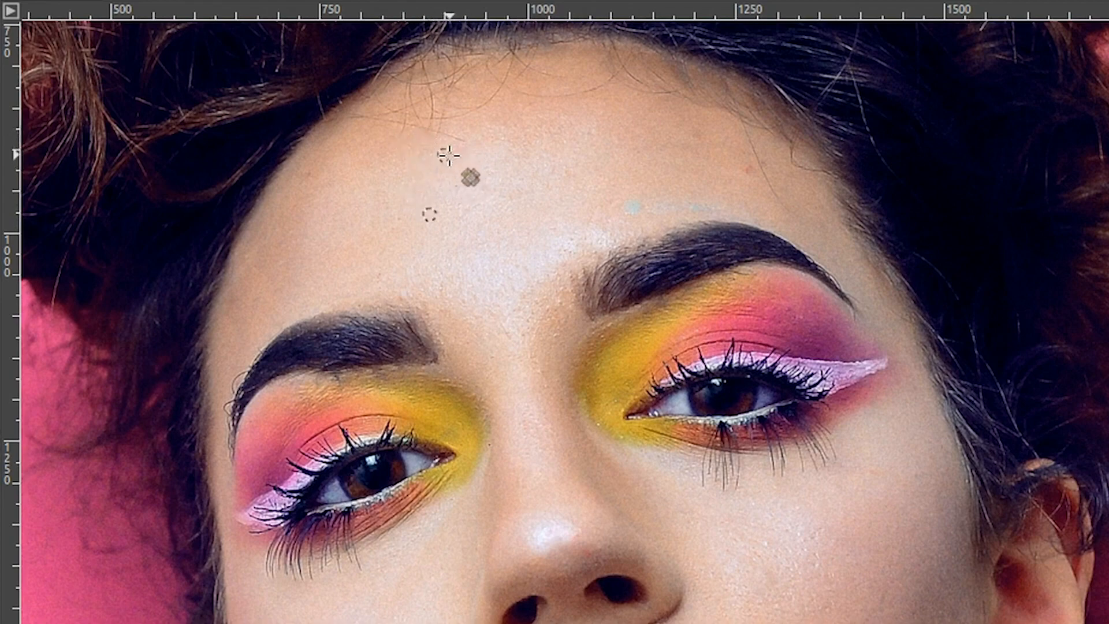
{"action": "left_click", "coordinate": [429, 214], "text": "ctrl"}
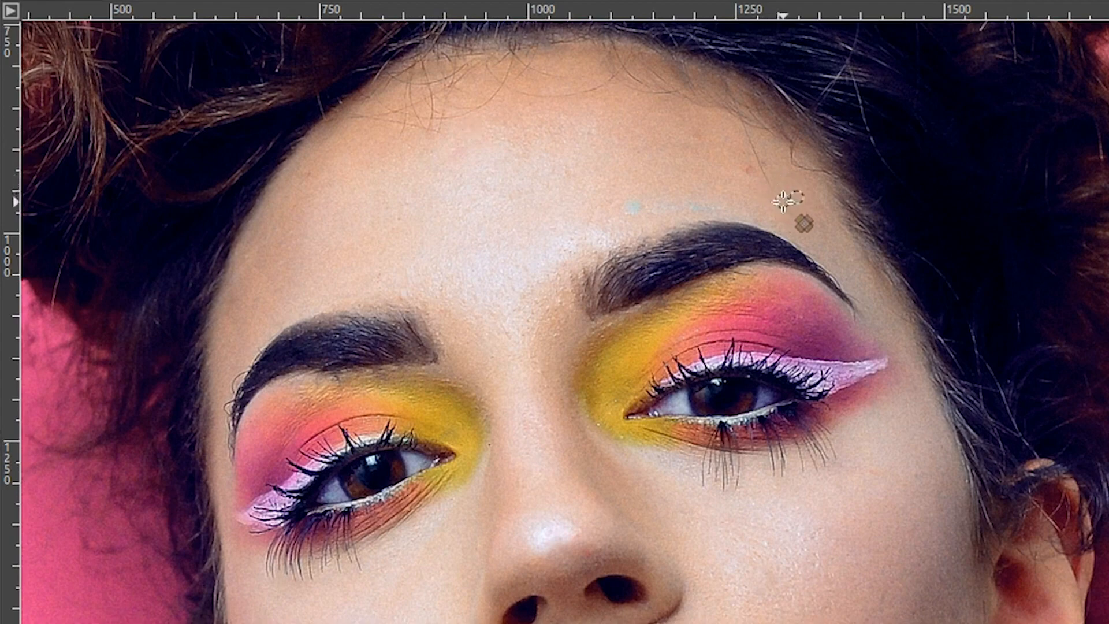
{"action": "left_click", "coordinate": [737, 146], "text": "ctrl"}
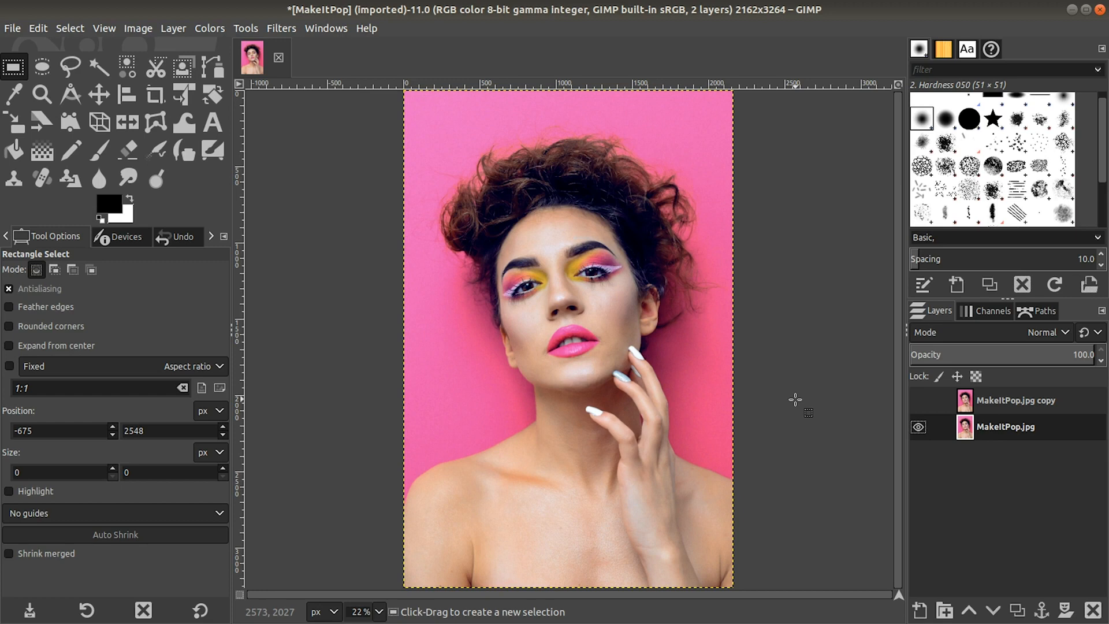
Step: Switch to Chrome and find the Facebook profile and cover dimensions in the "Social Media Image Sizes for 2018" guide
{"action": "mouse_move", "coordinate": [519, 605]}
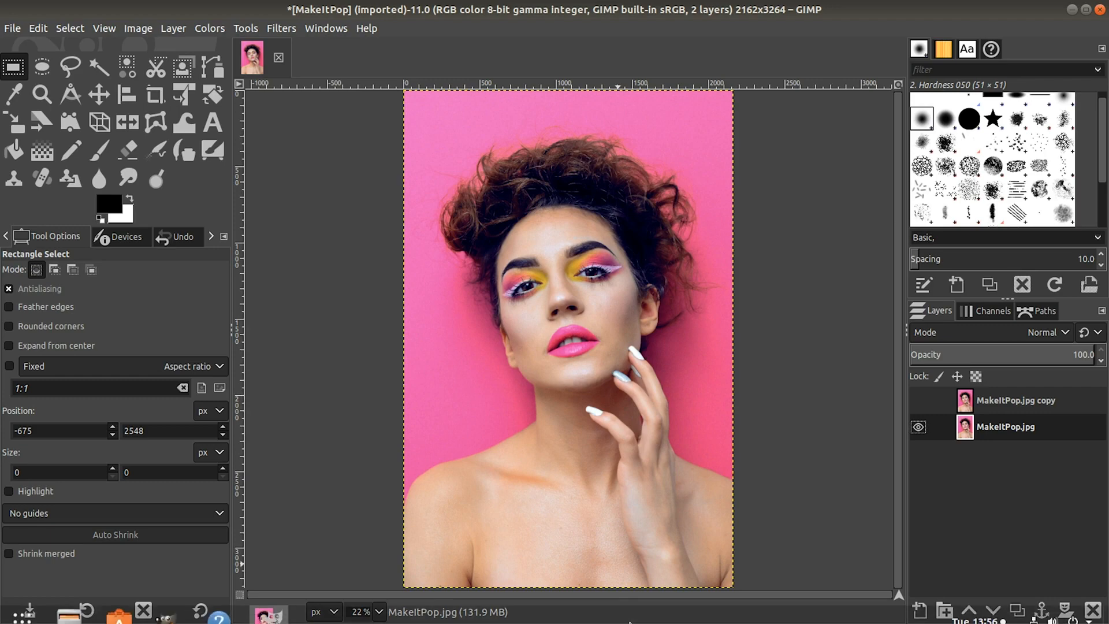
{"action": "left_click", "coordinate": [513, 601]}
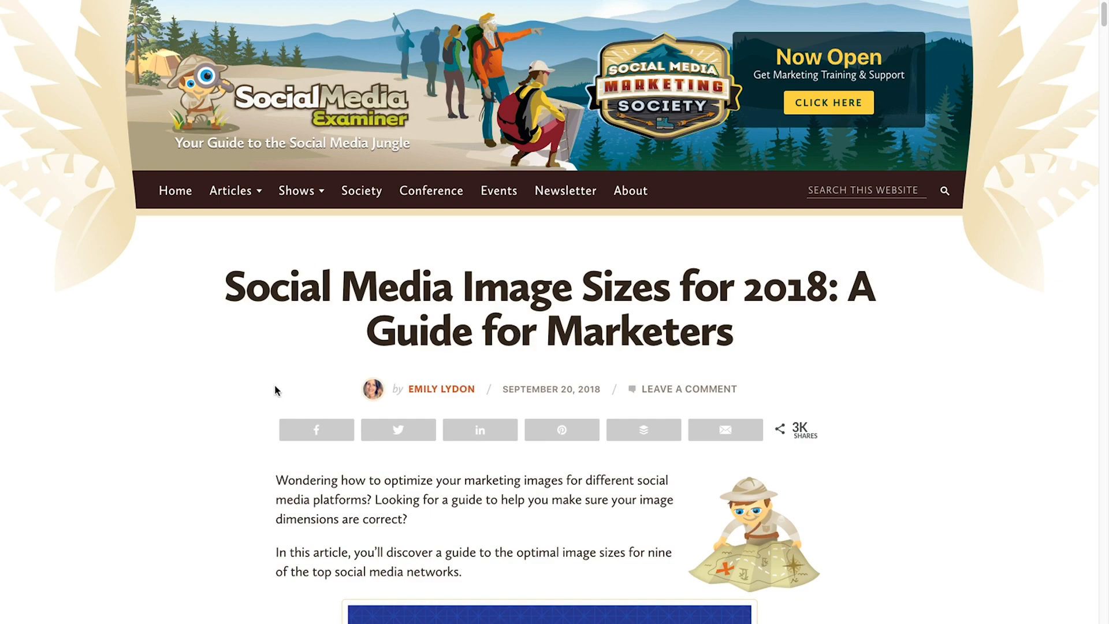
{"action": "scroll", "coordinate": [276, 390], "scroll_direction": "down", "scroll_amount": 10}
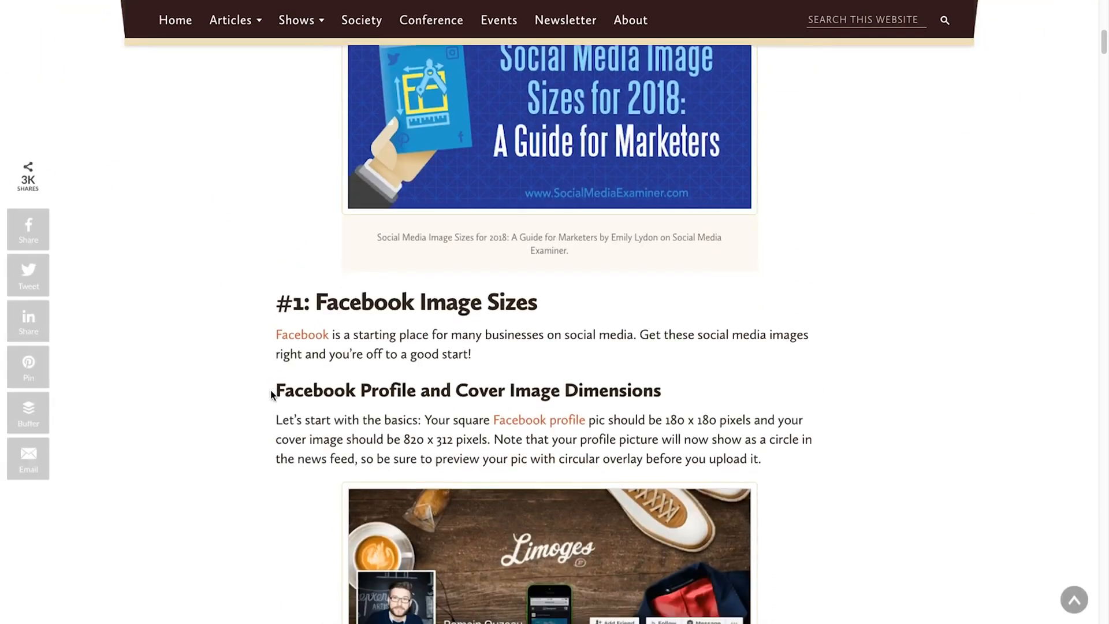
{"action": "scroll", "coordinate": [272, 395], "scroll_direction": "down", "scroll_amount": 2}
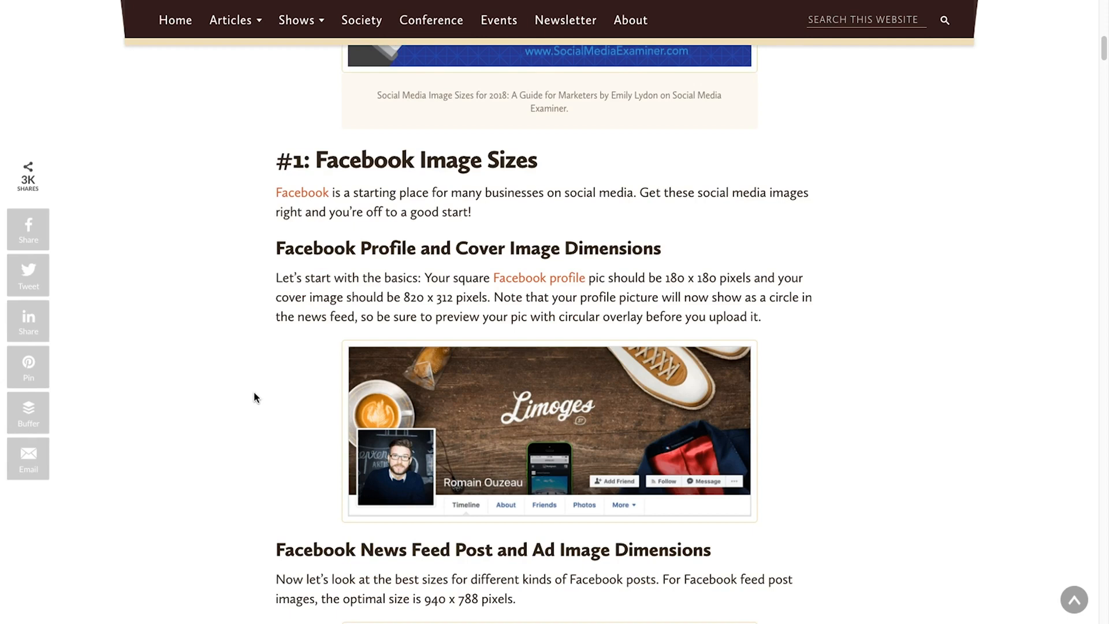
{"action": "scroll", "coordinate": [231, 231], "scroll_direction": "down", "scroll_amount": 1}
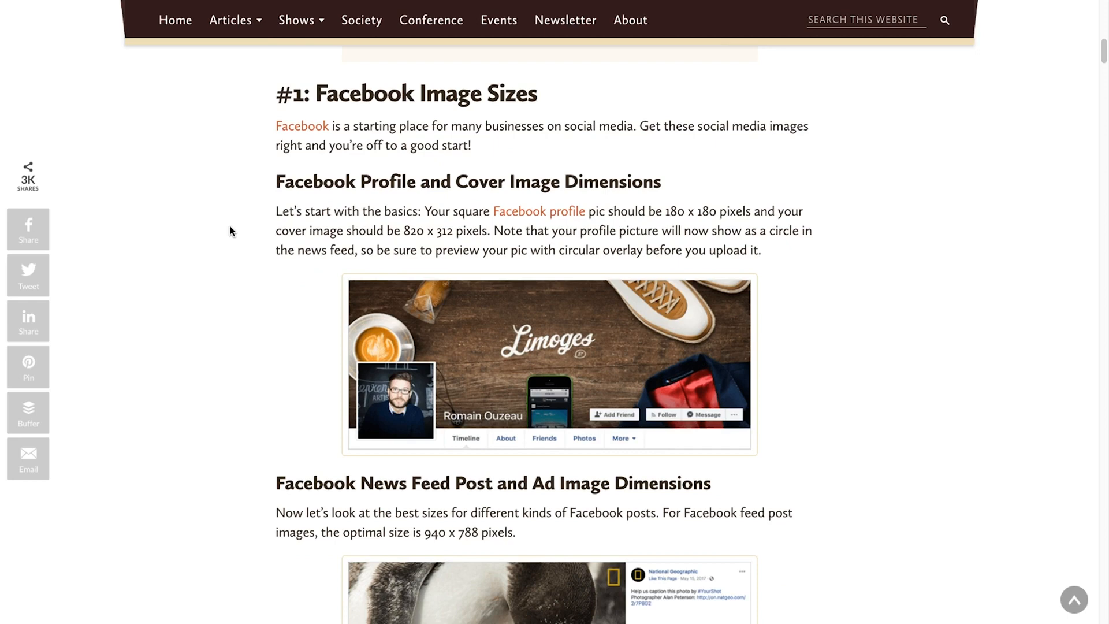
{"action": "scroll", "coordinate": [247, 261], "scroll_direction": "down", "scroll_amount": 1}
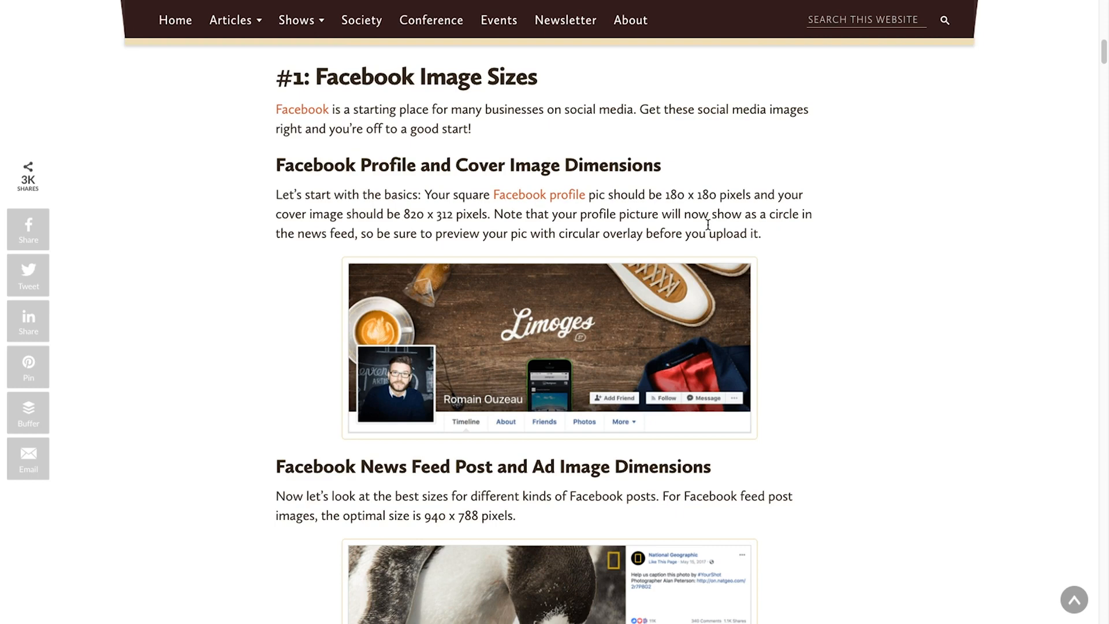
Step: Highlight the recommended Facebook profile picture size and the cover image size in the guide's text
{"action": "left_click_drag", "start_coordinate": [662, 195], "coordinate": [716, 197]}
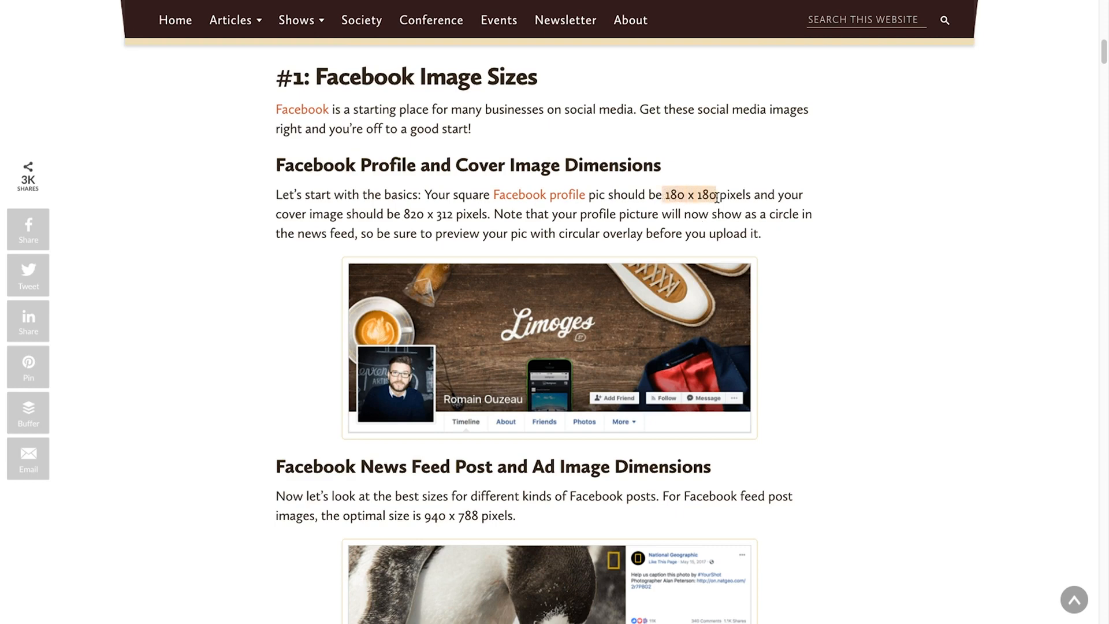
{"action": "left_click", "coordinate": [616, 215]}
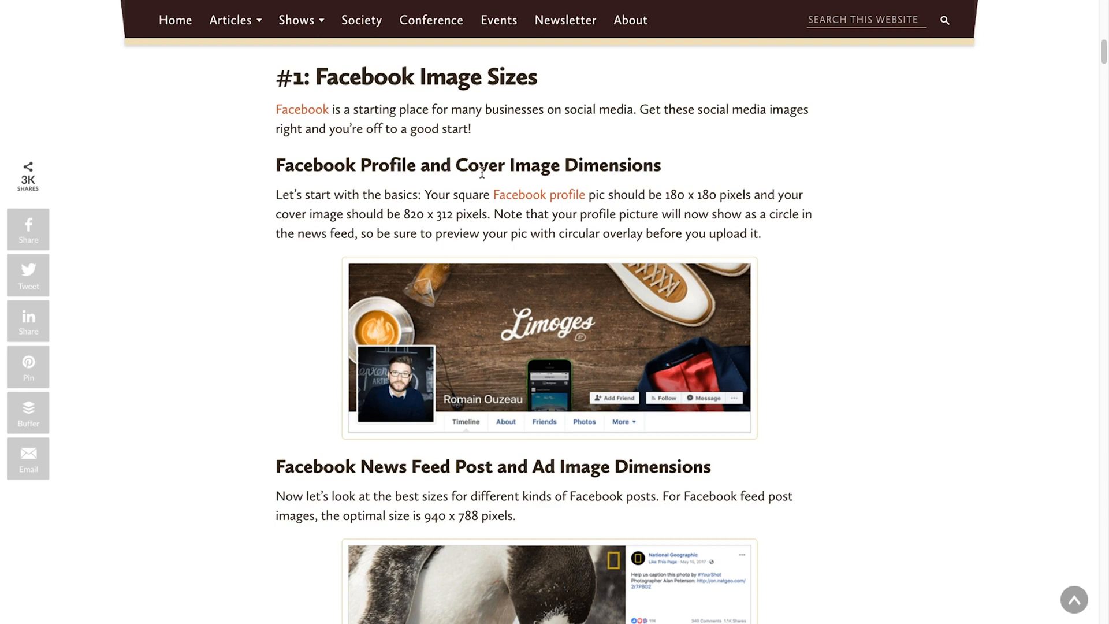
{"action": "left_click_drag", "start_coordinate": [404, 214], "coordinate": [453, 214]}
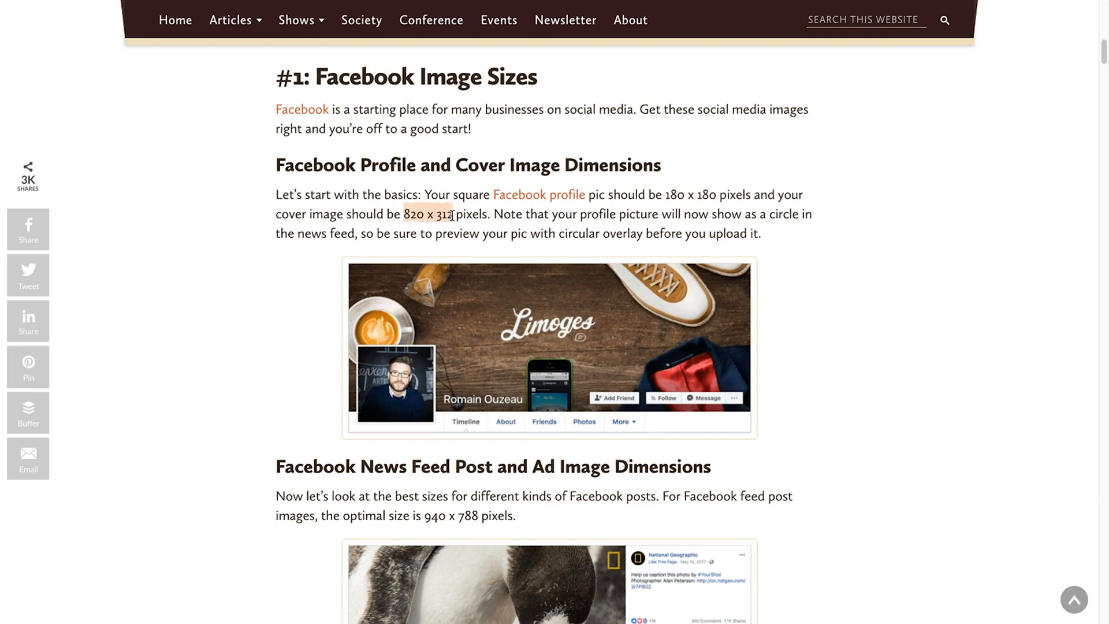
{"action": "left_click", "coordinate": [472, 236]}
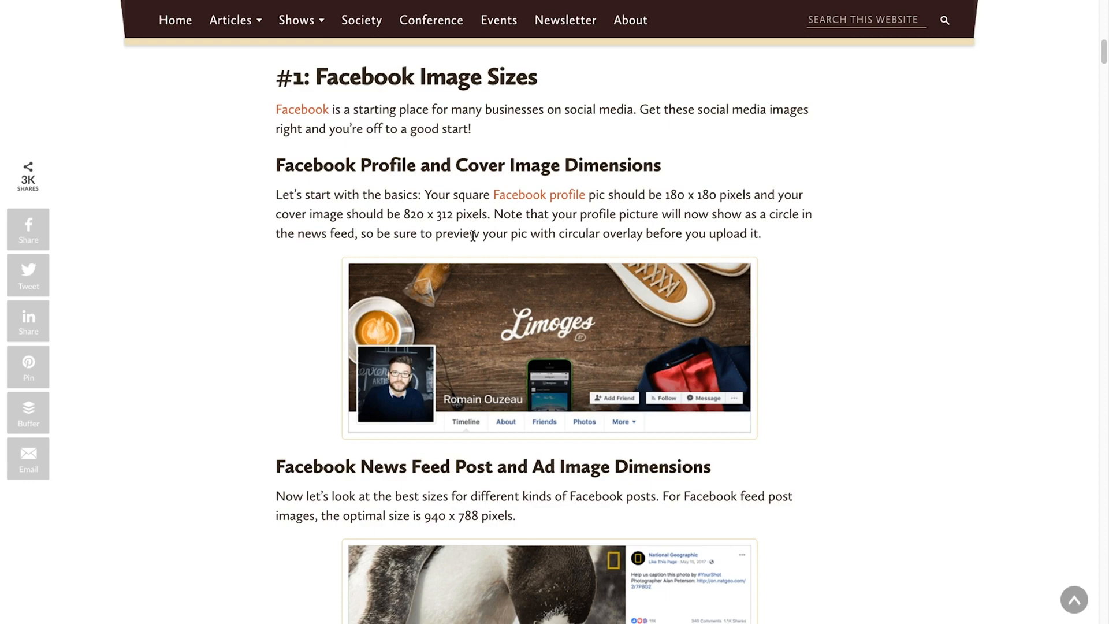
Step: Look up the optimal Facebook feed post image size in the guide and highlight its width
{"action": "scroll", "coordinate": [473, 236], "scroll_direction": "up", "scroll_amount": 10}
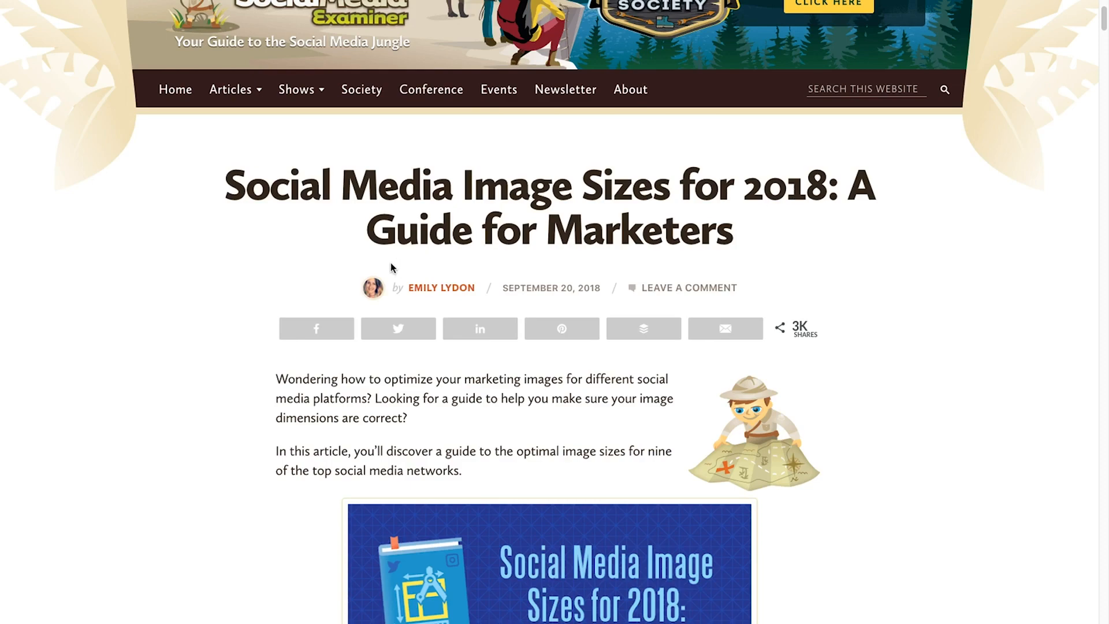
{"action": "scroll", "coordinate": [391, 262], "scroll_direction": "down", "scroll_amount": 10}
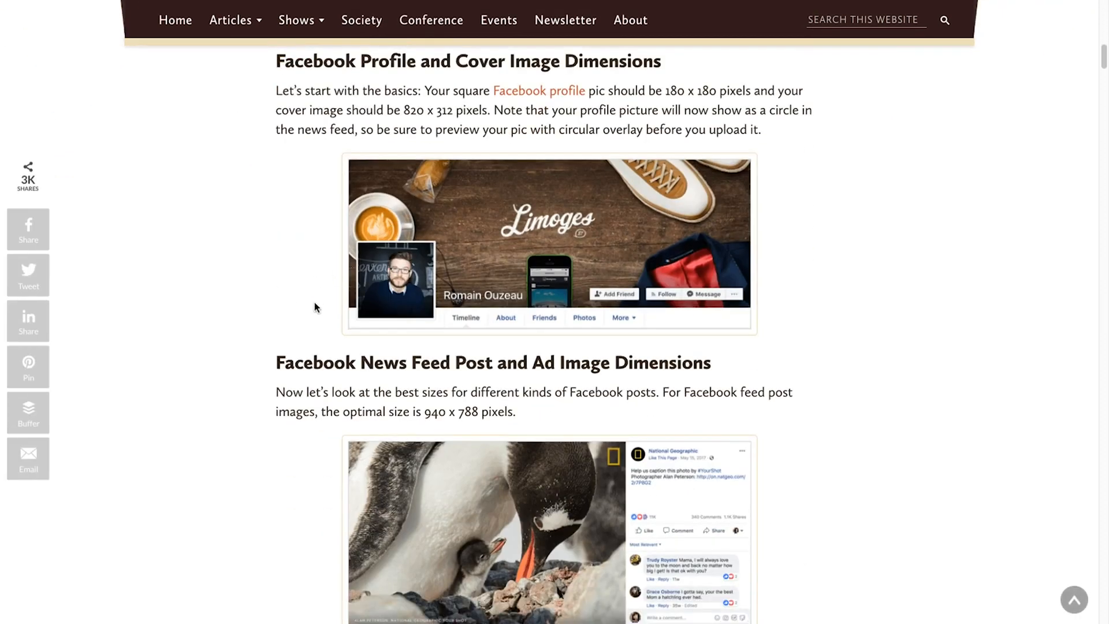
{"action": "scroll", "coordinate": [297, 303], "scroll_direction": "down", "scroll_amount": 2}
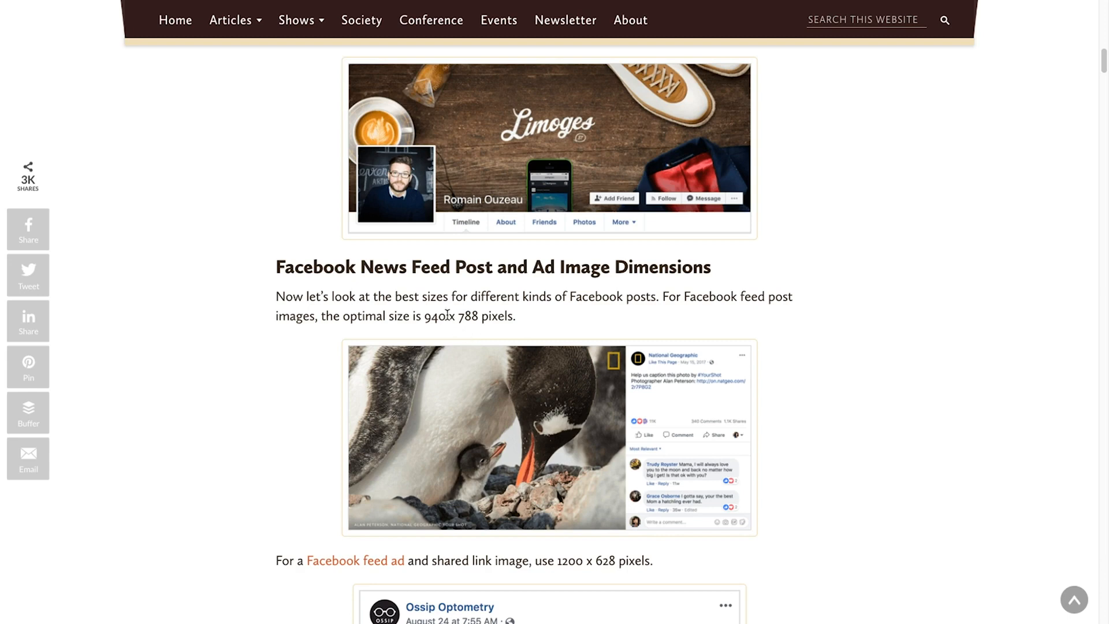
{"action": "left_click_drag", "start_coordinate": [446, 316], "coordinate": [425, 316]}
{"action": "mouse_move", "coordinate": [777, 606]}
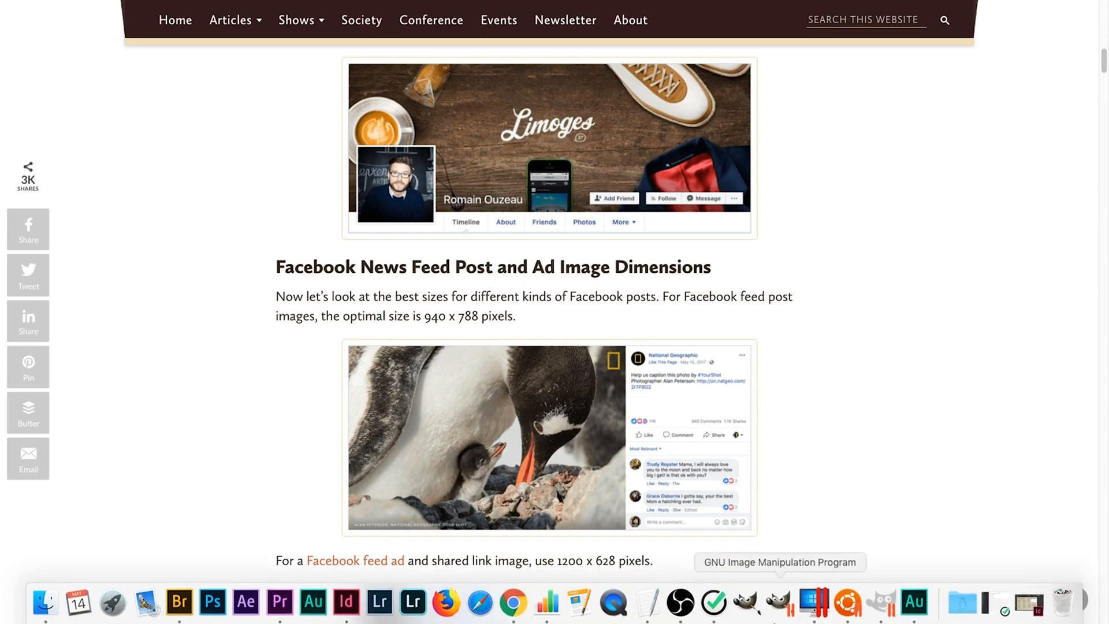
Step: Switch to GIMP and start scaling the portrait image, with its width and height expressed in inches
{"action": "left_click", "coordinate": [872, 601]}
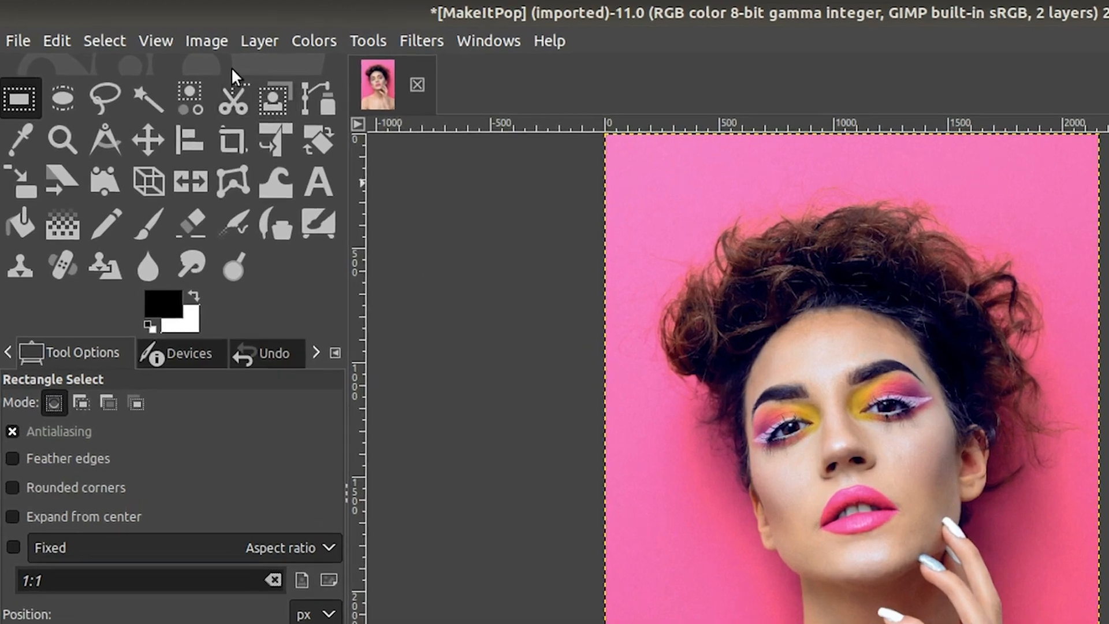
{"action": "left_click", "coordinate": [210, 41]}
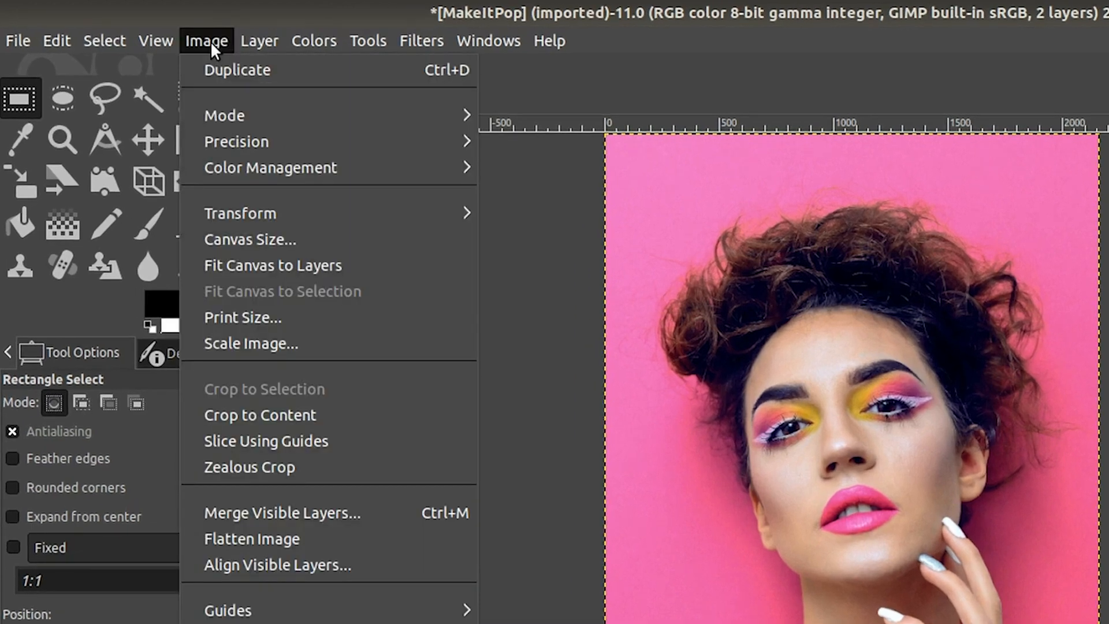
{"action": "left_click", "coordinate": [248, 342]}
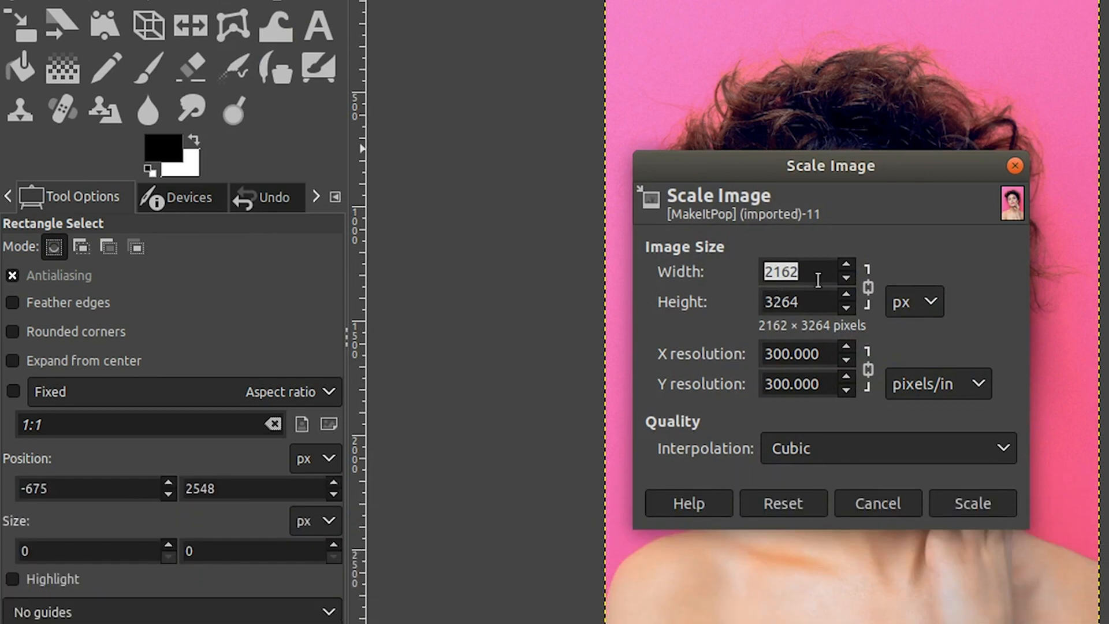
{"action": "left_click", "coordinate": [909, 301]}
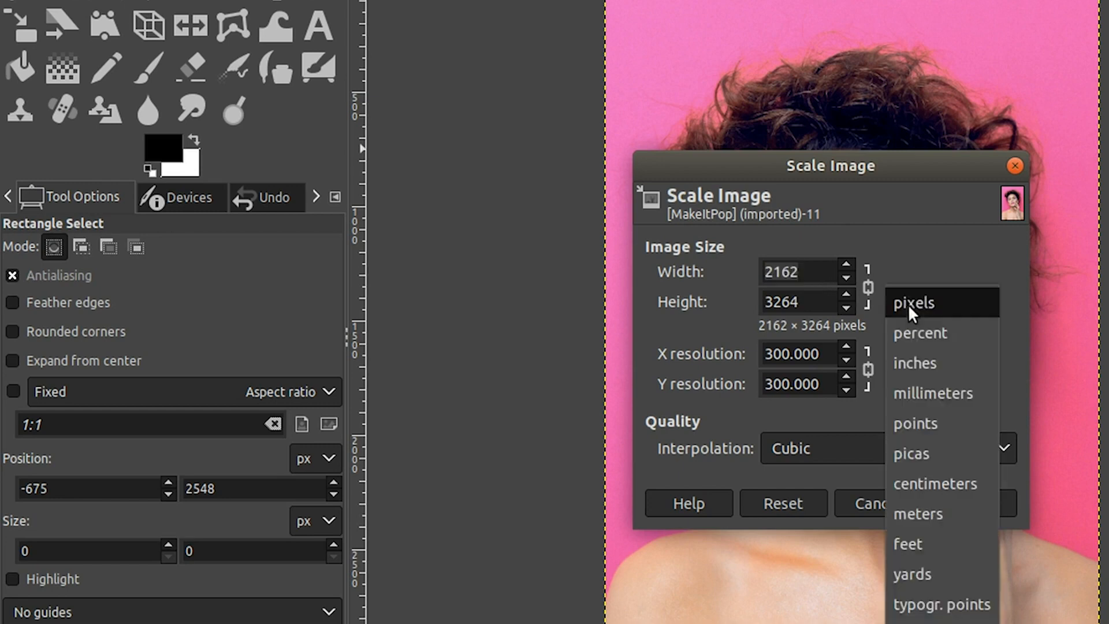
{"action": "left_click", "coordinate": [932, 358]}
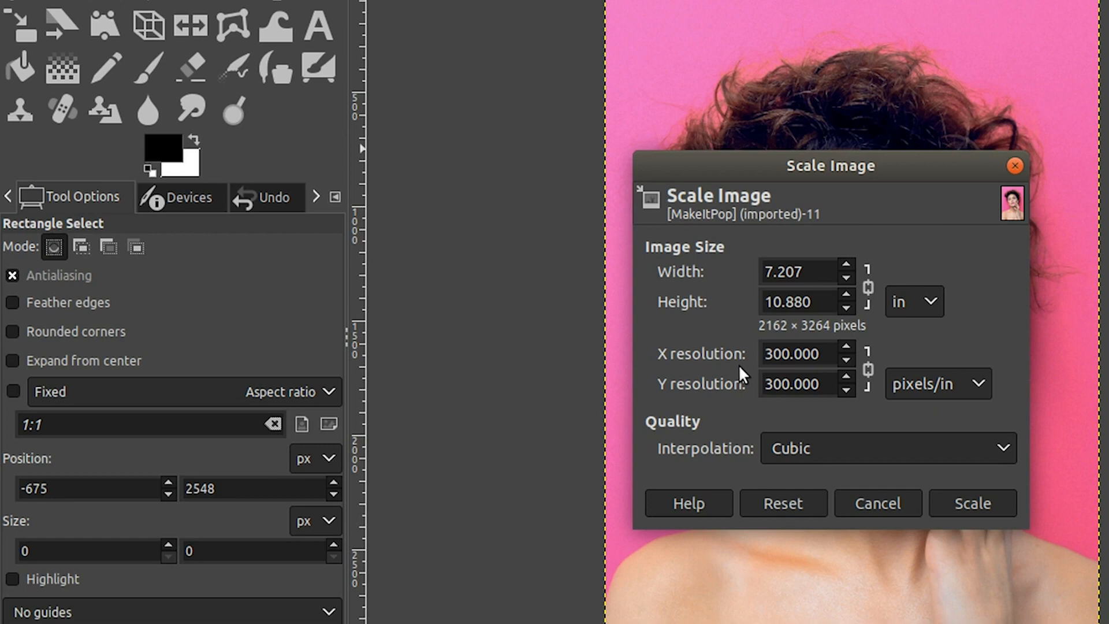
Step: Set the image's X and Y resolution to 72 pixels/in
{"action": "left_click", "coordinate": [779, 357]}
{"action": "left_click_drag", "start_coordinate": [830, 353], "coordinate": [731, 354]}
{"action": "type", "text": "72"}
{"action": "key", "text": "Tab"}
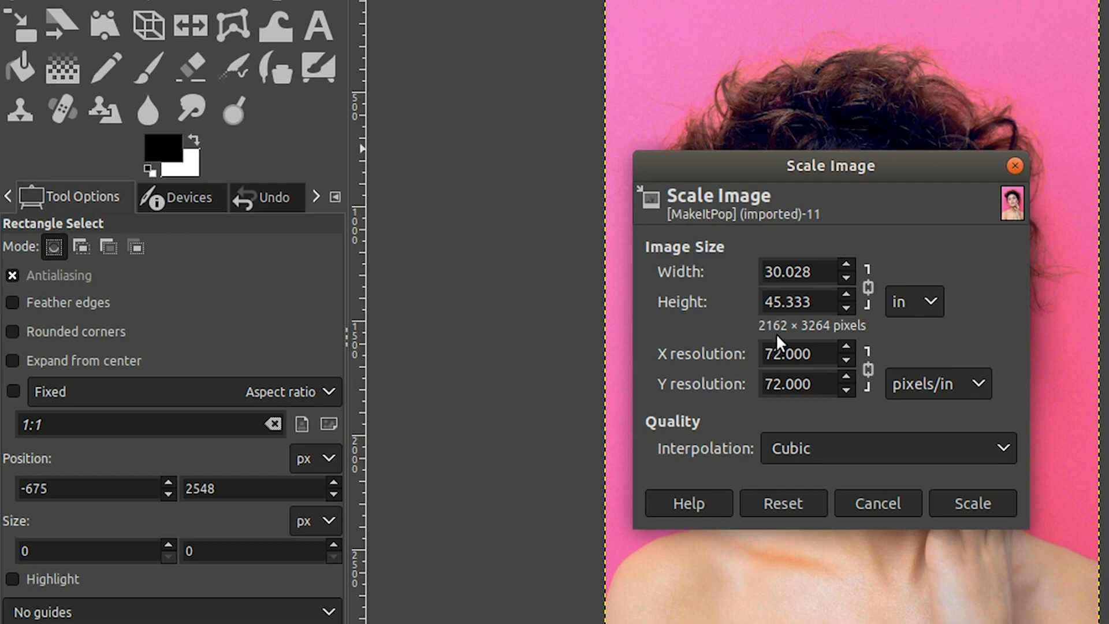
Step: Change the size unit to pixels and scale the image to a width of 940 px, keeping its proportions
{"action": "left_click", "coordinate": [907, 305]}
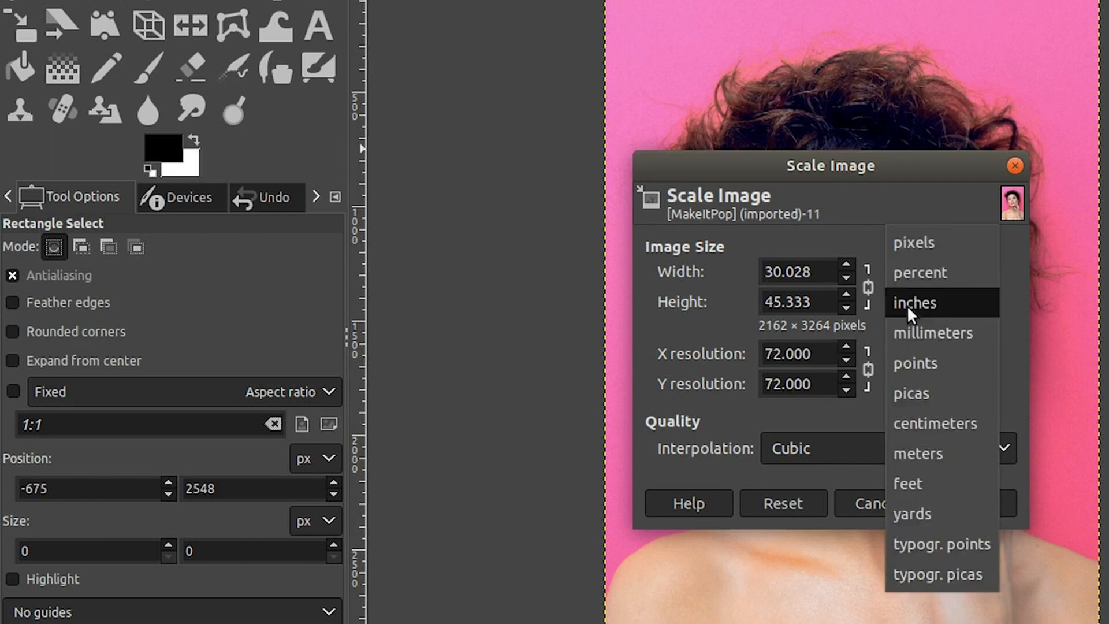
{"action": "left_click", "coordinate": [920, 242]}
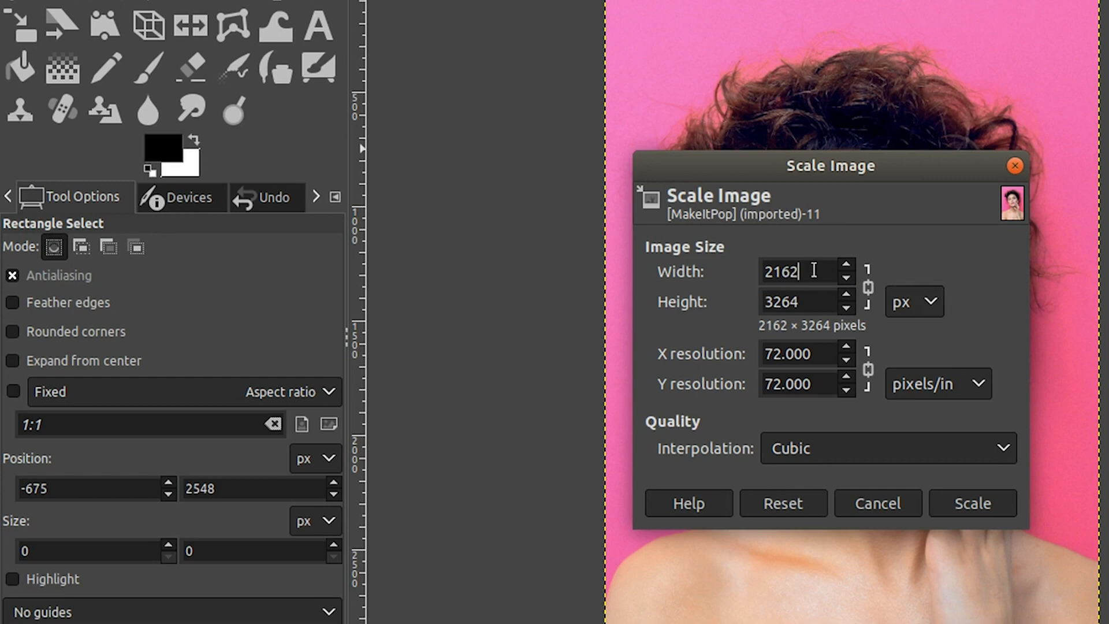
{"action": "left_click_drag", "start_coordinate": [813, 275], "coordinate": [744, 272]}
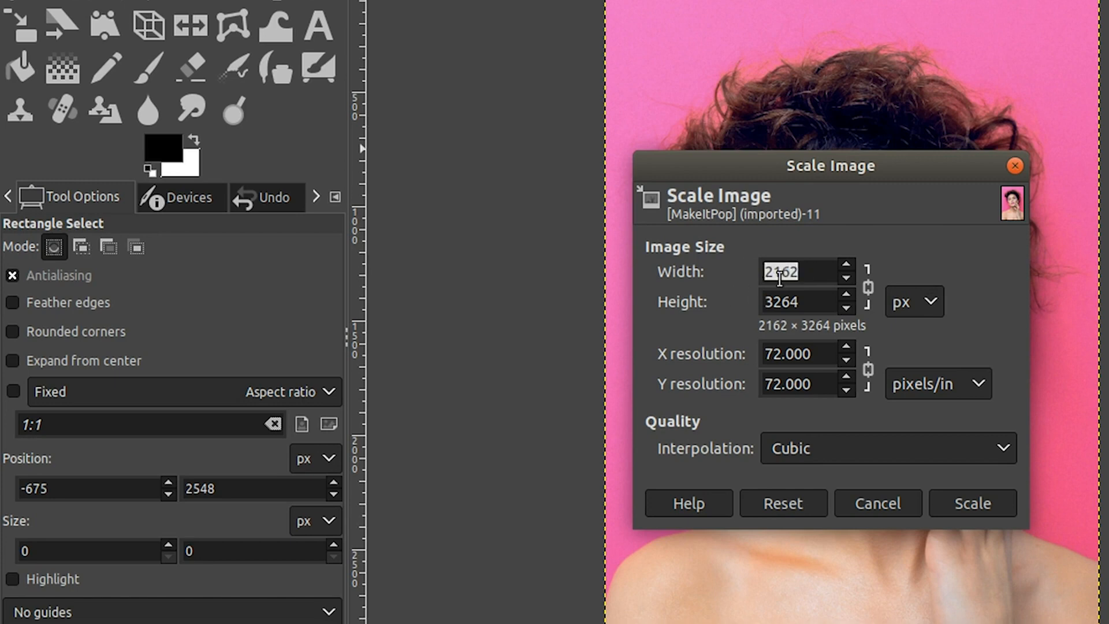
{"action": "type", "text": "940"}
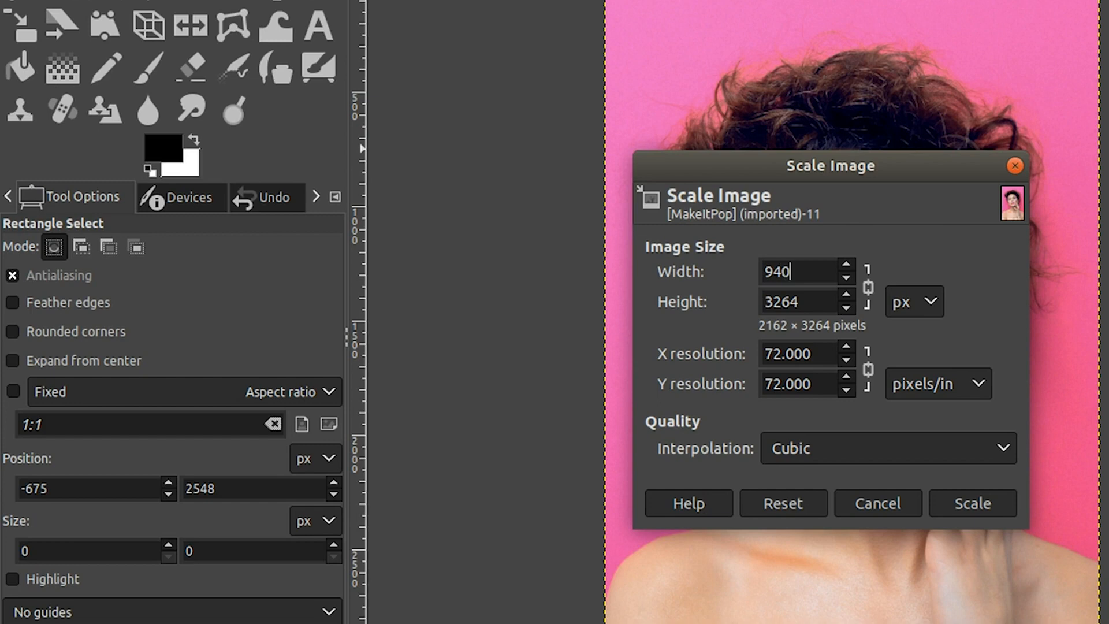
{"action": "key", "text": "Tab"}
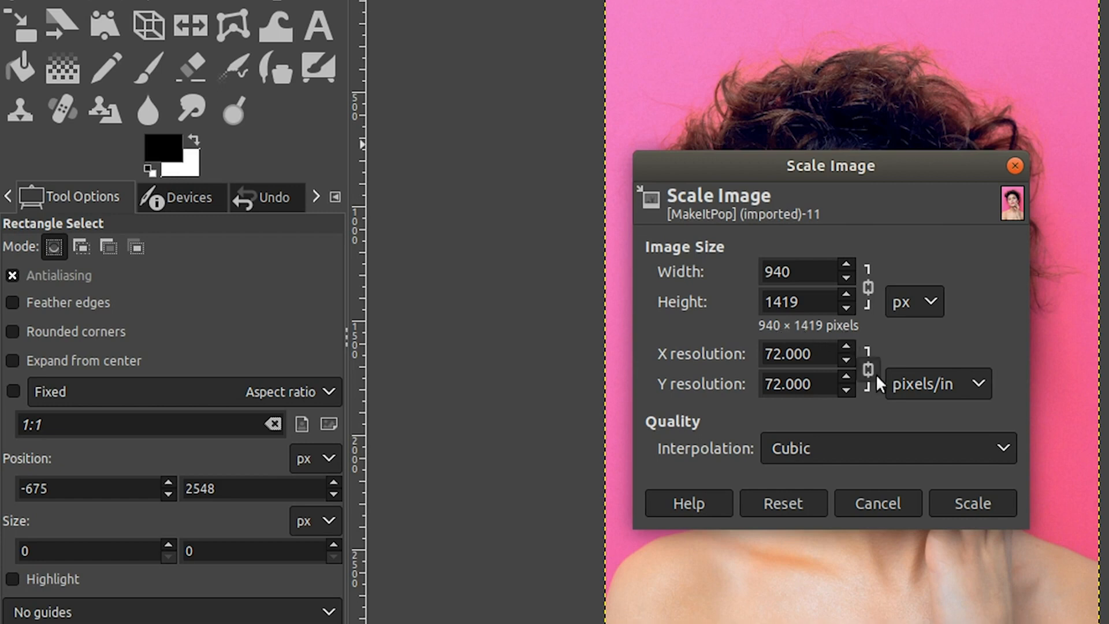
{"action": "left_click", "coordinate": [957, 492]}
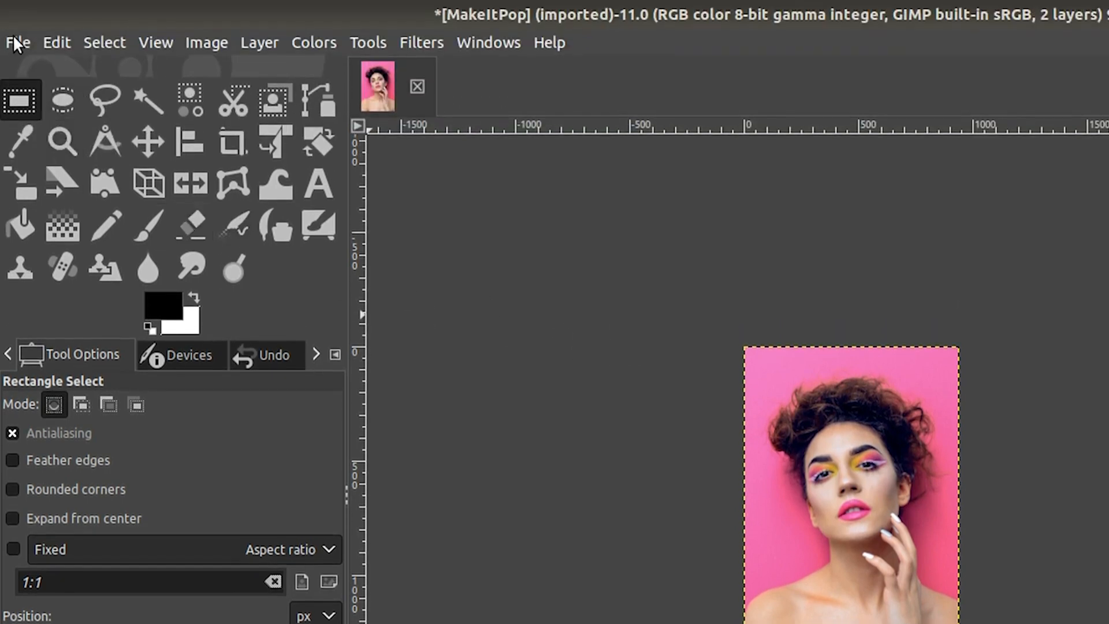
Step: Start exporting the image to the Section 3 folder under the file name MakeItPop2.png
{"action": "left_click", "coordinate": [18, 43]}
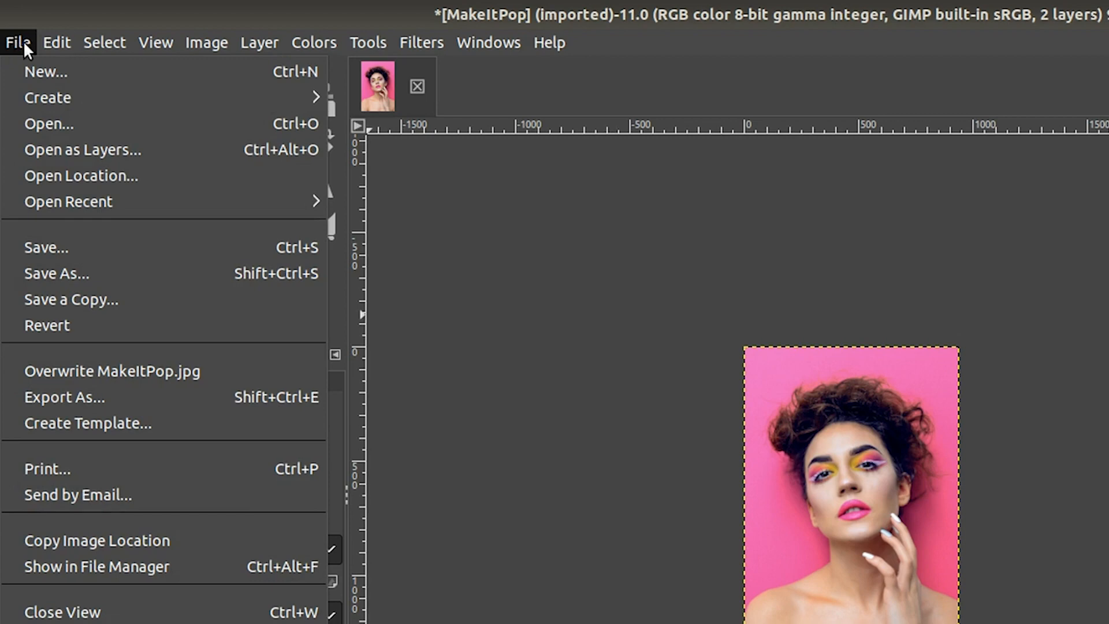
{"action": "left_click", "coordinate": [65, 397]}
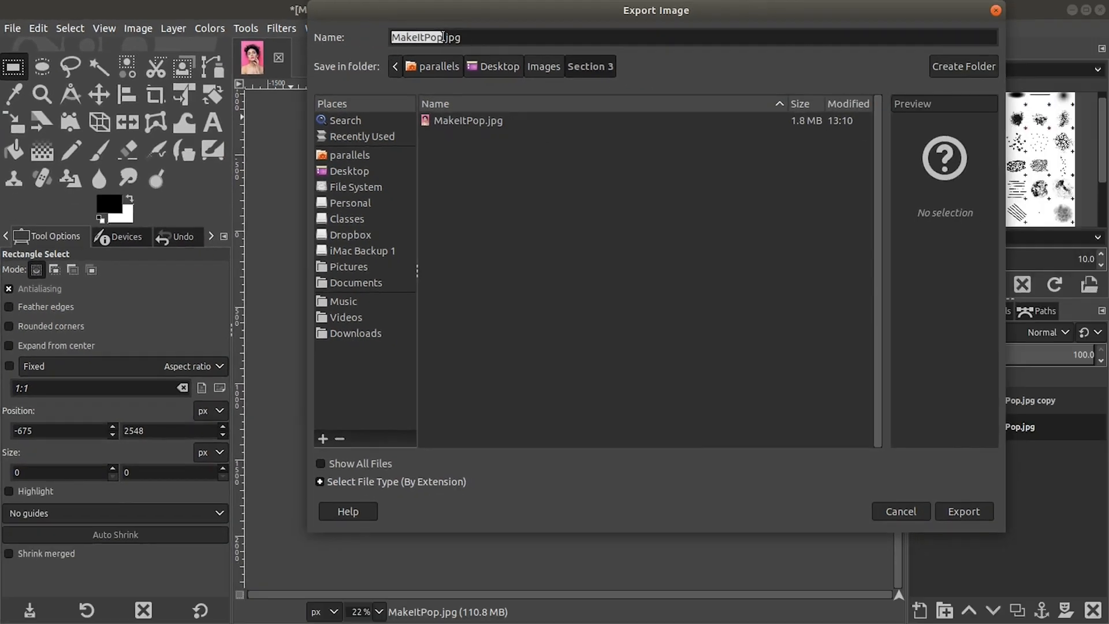
{"action": "left_click", "coordinate": [498, 42]}
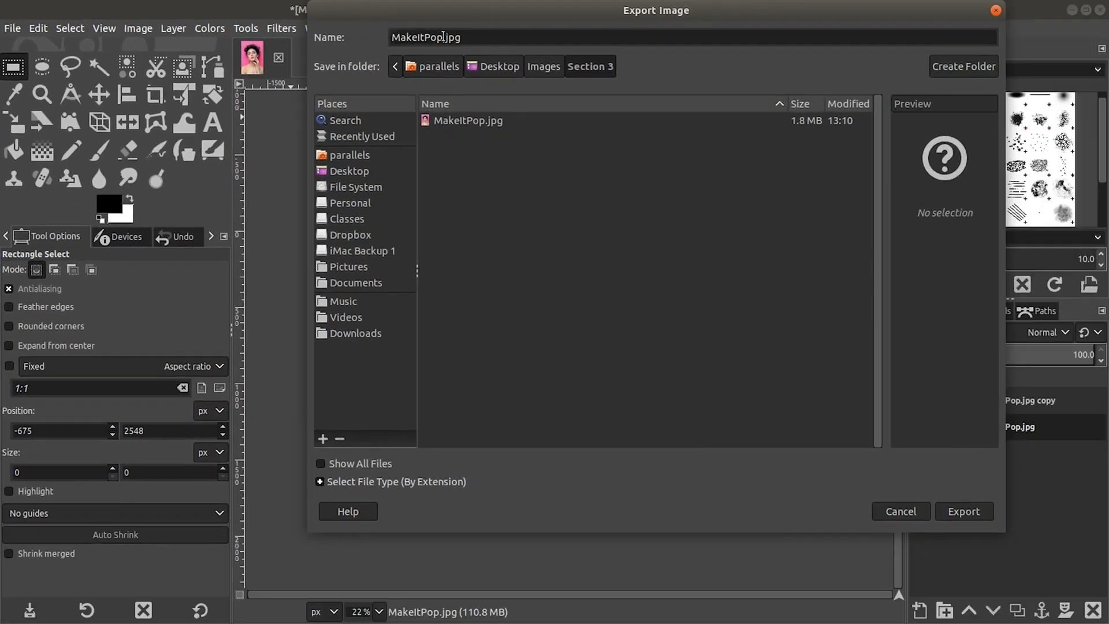
{"action": "type", "text": "2"}
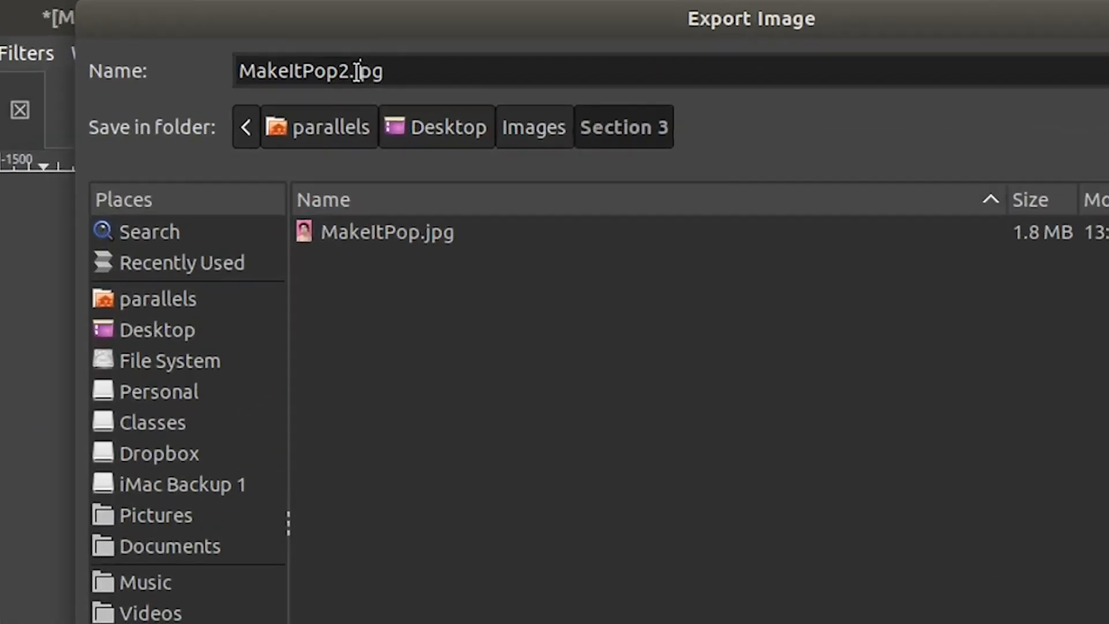
{"action": "left_click_drag", "start_coordinate": [454, 39], "coordinate": [480, 41]}
{"action": "key", "text": "BackSpace"}
{"action": "key", "text": "BackSpace"}
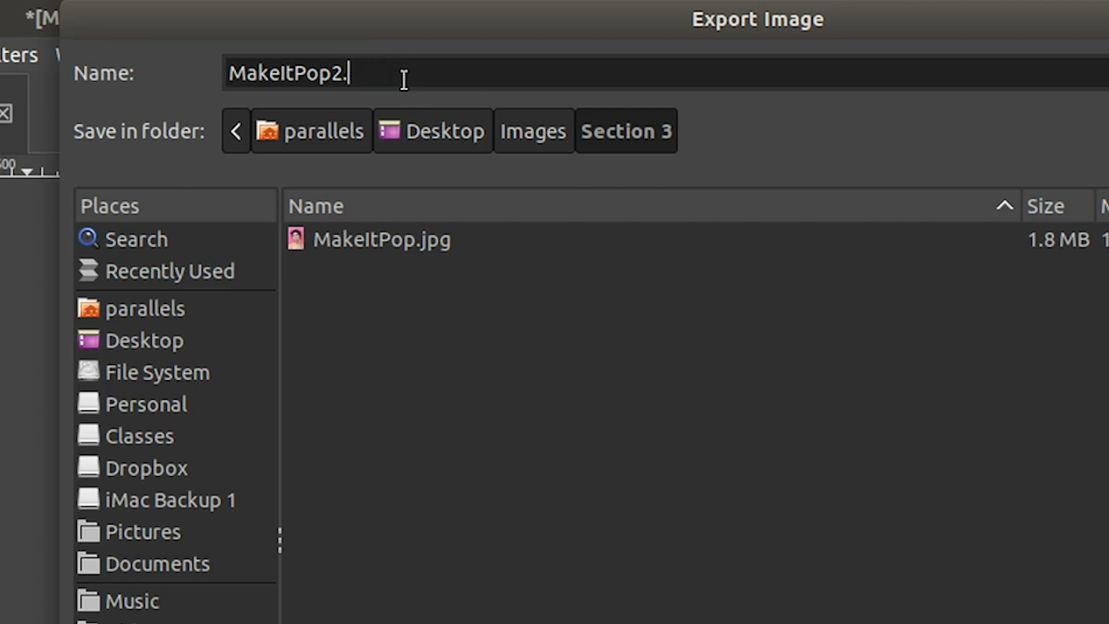
{"action": "type", "text": "png"}
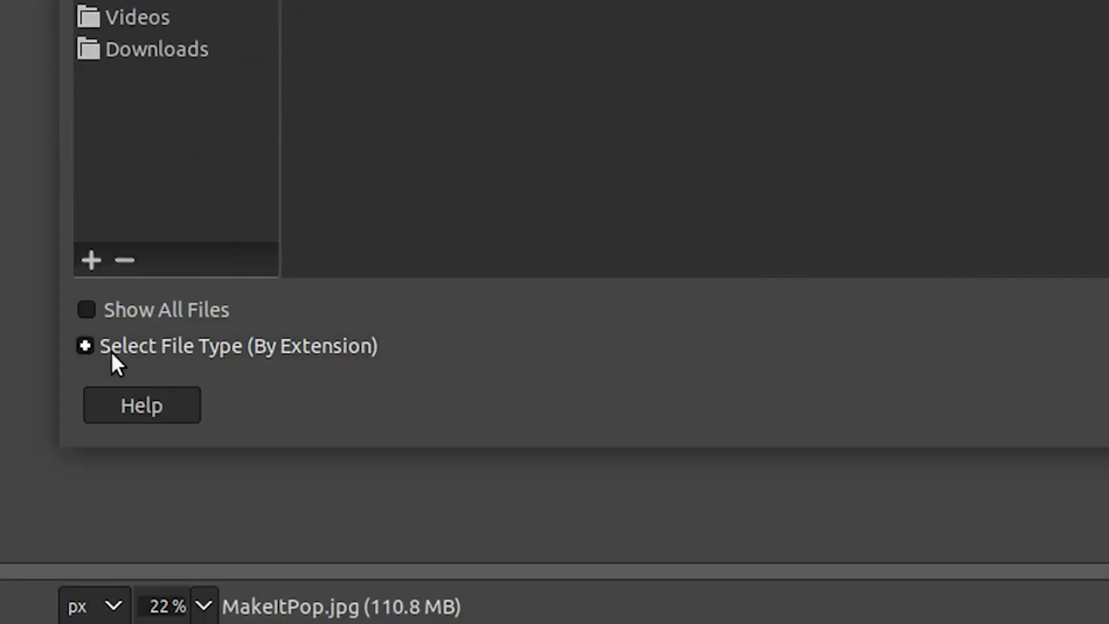
Step: Choose PNG image as the file type and export the image with the offered PNG options at compression level 9
{"action": "left_click", "coordinate": [86, 346]}
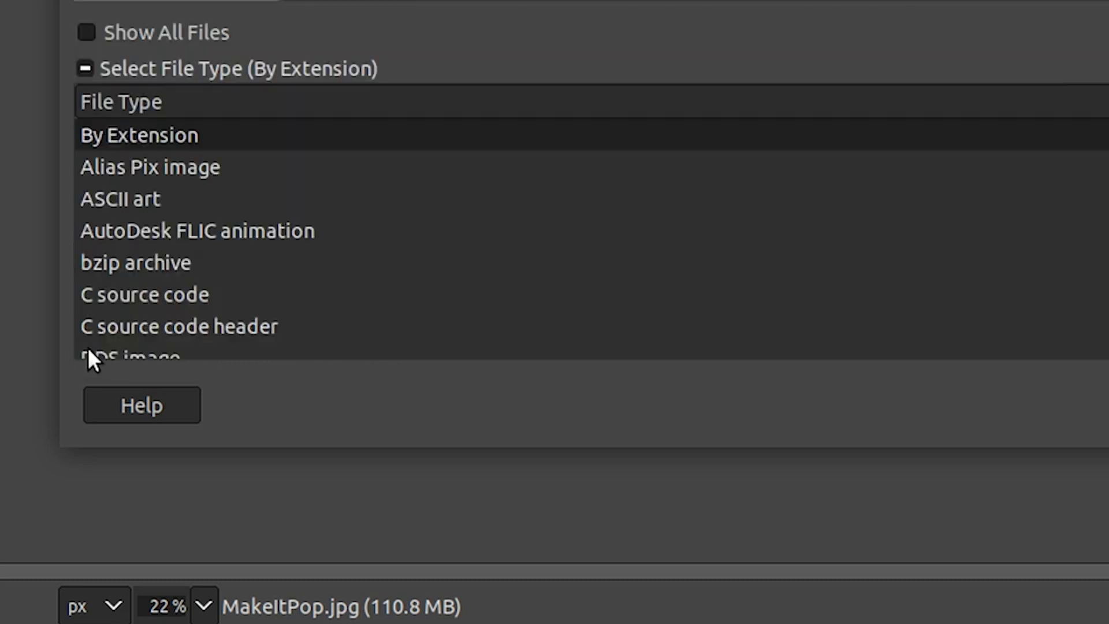
{"action": "scroll", "coordinate": [745, 220], "scroll_direction": "down", "scroll_amount": 4}
{"action": "scroll", "coordinate": [744, 212], "scroll_direction": "down", "scroll_amount": 7}
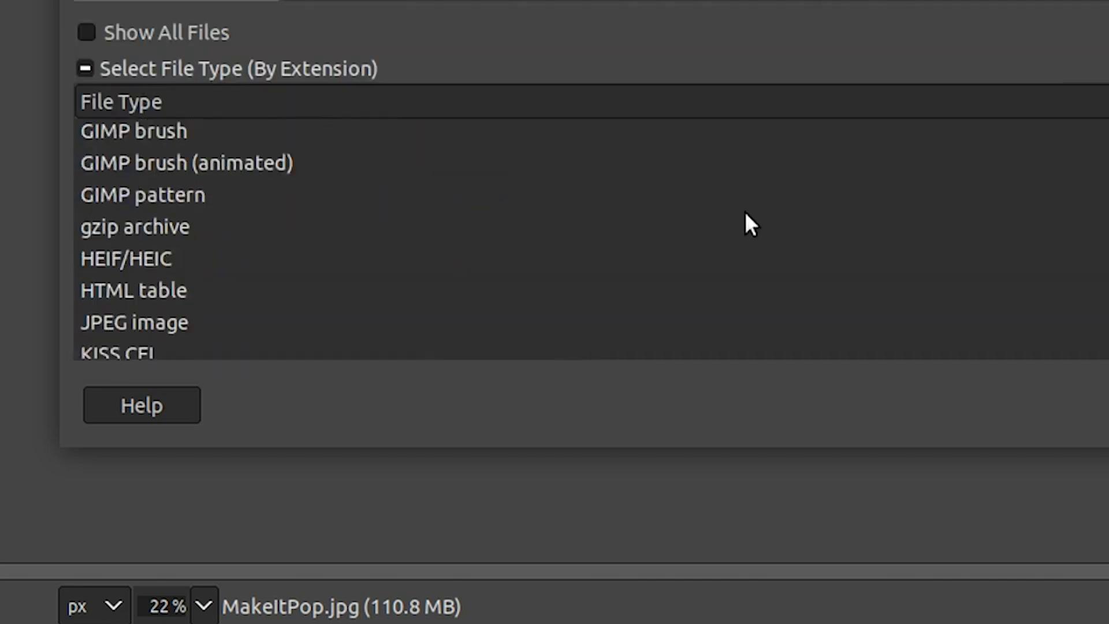
{"action": "scroll", "coordinate": [745, 215], "scroll_direction": "down", "scroll_amount": 6}
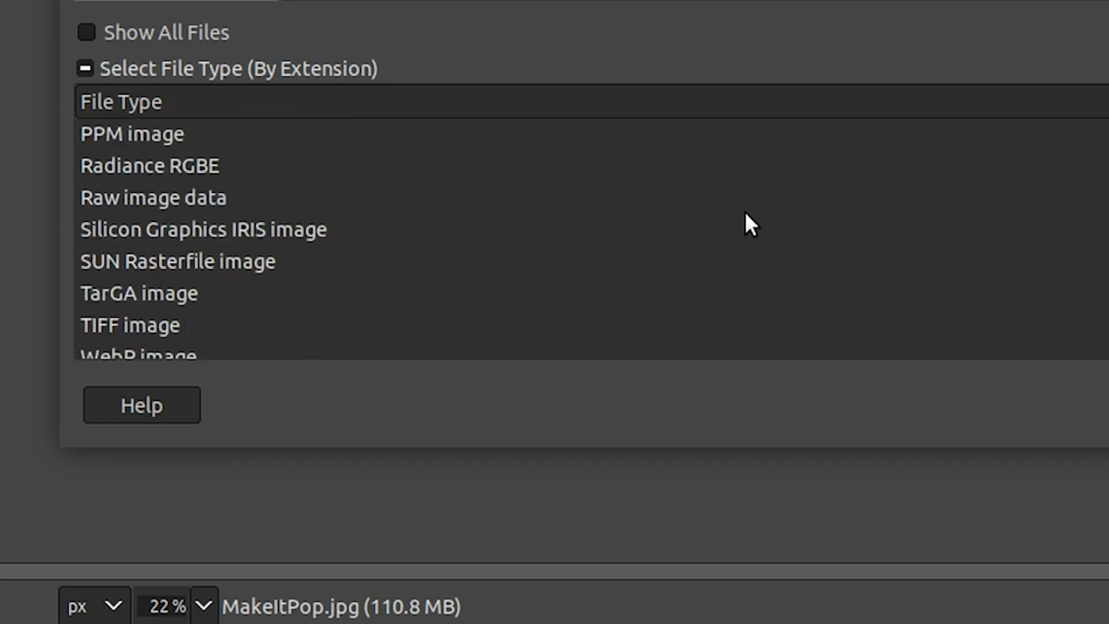
{"action": "scroll", "coordinate": [745, 214], "scroll_direction": "up", "scroll_amount": 5}
{"action": "scroll", "coordinate": [748, 218], "scroll_direction": "up", "scroll_amount": 5}
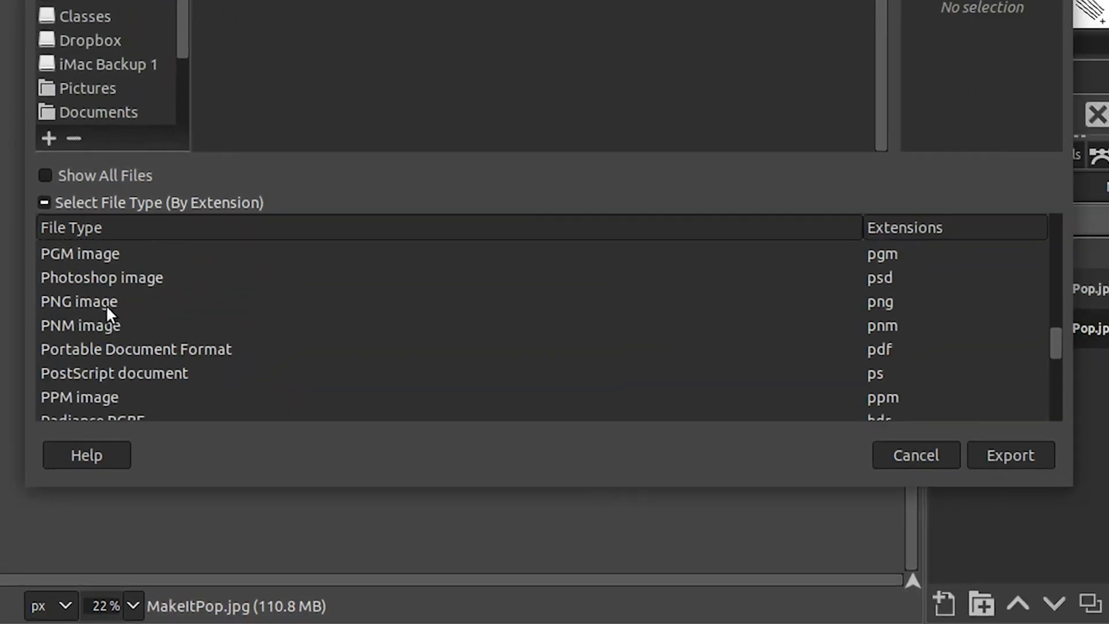
{"action": "left_click", "coordinate": [108, 305]}
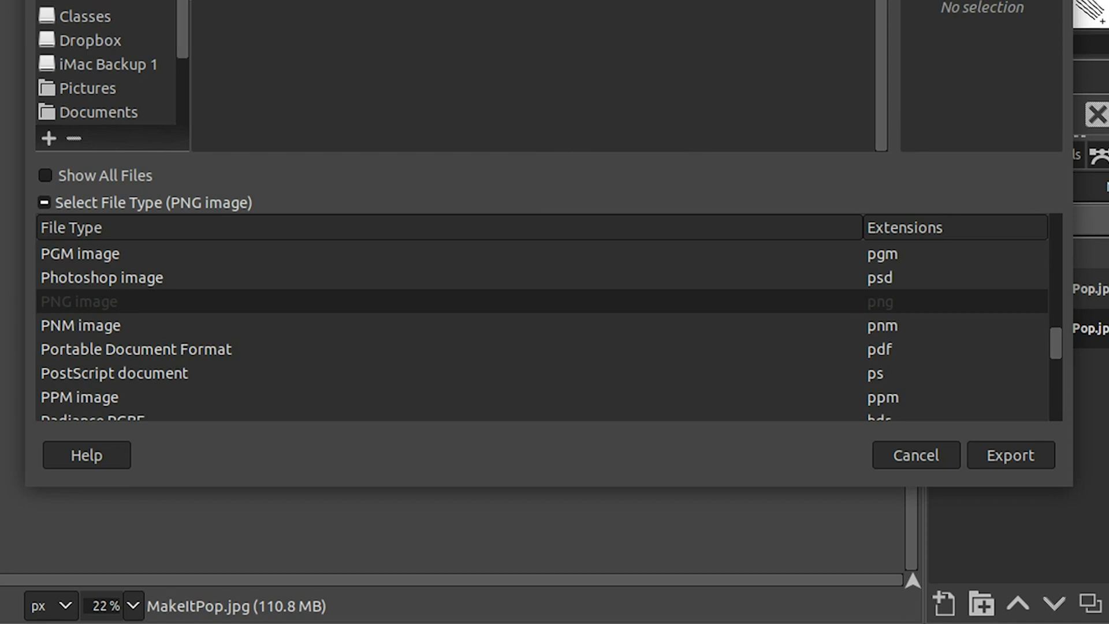
{"action": "left_click", "coordinate": [993, 450]}
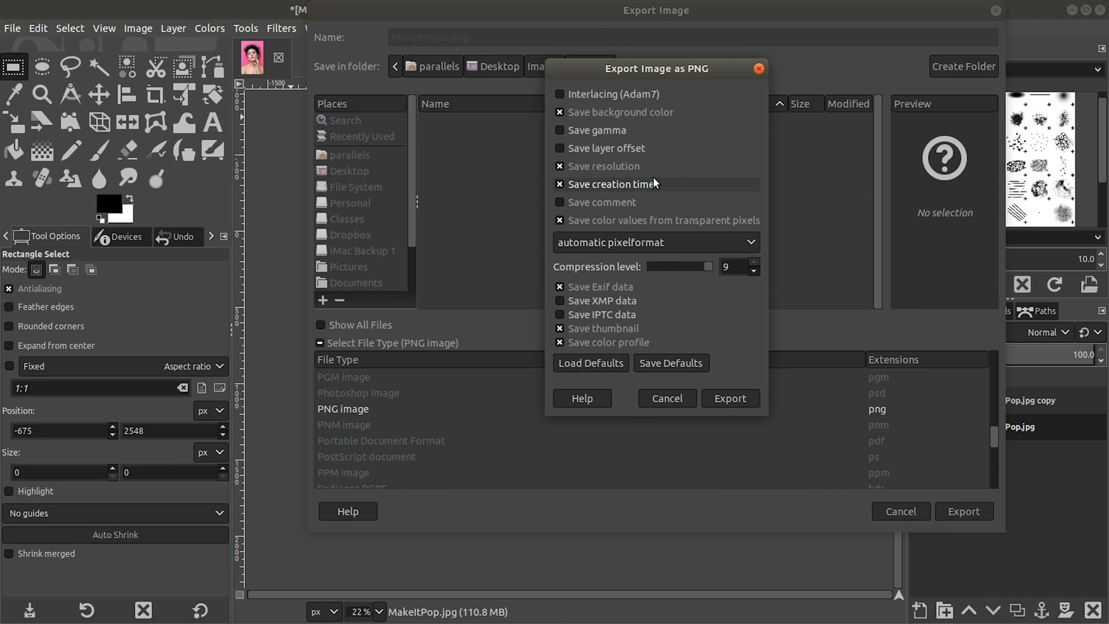
{"action": "left_click", "coordinate": [727, 397]}
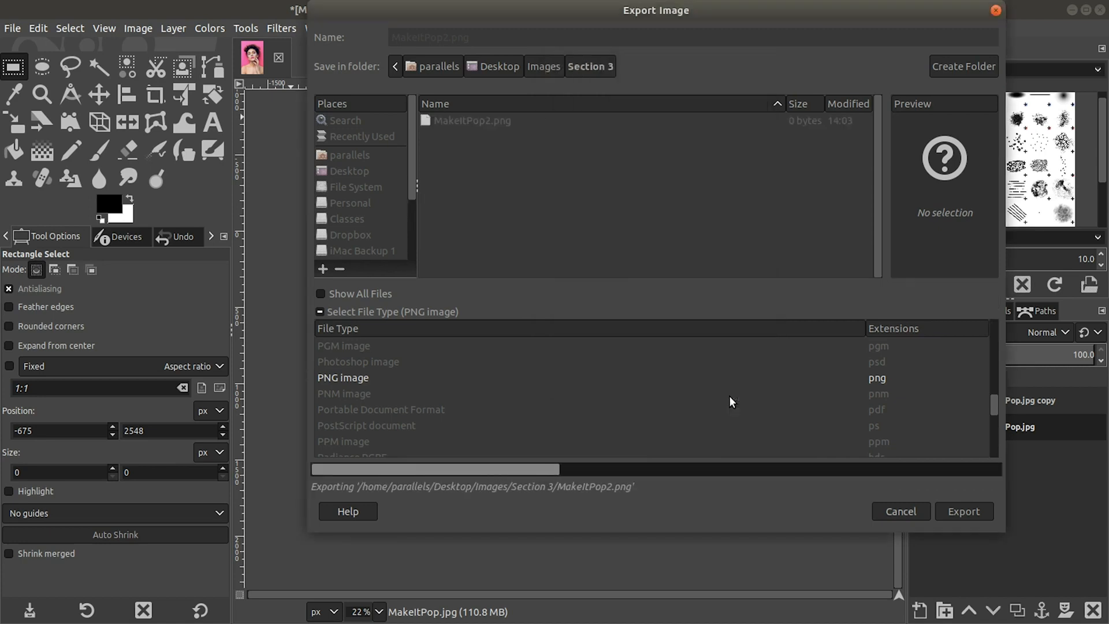